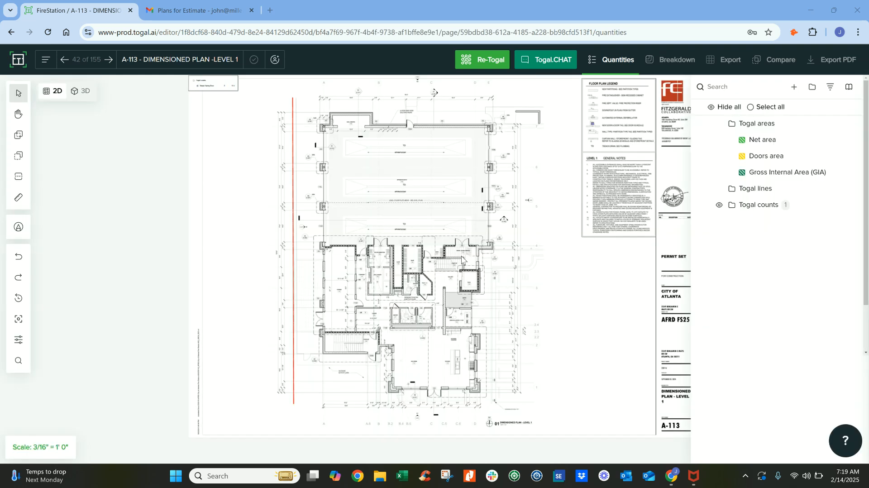
# - Re-run Togal on the Level 1 dimensioned plan with custom features, excluding Gross area, Footprint and Doors centerline
pyautogui.click(478, 60)
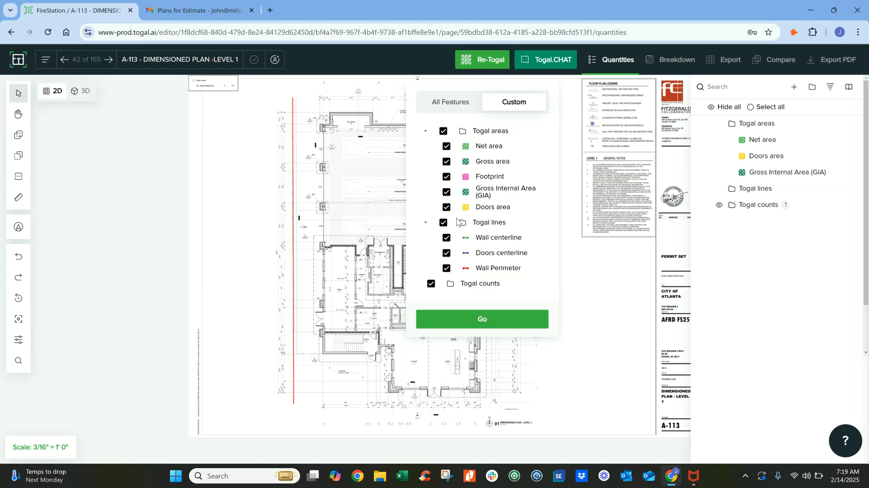
pyautogui.click(446, 254)
pyautogui.click(447, 177)
pyautogui.click(447, 162)
pyautogui.click(480, 319)
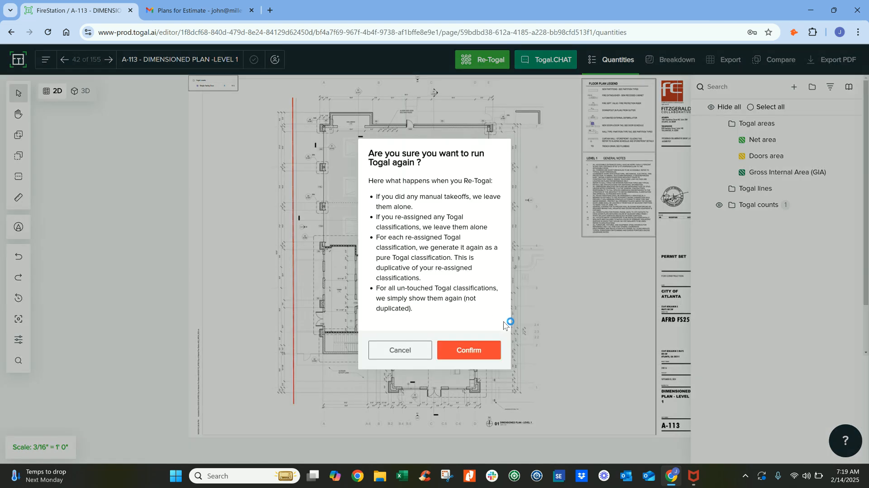
pyautogui.click(469, 351)
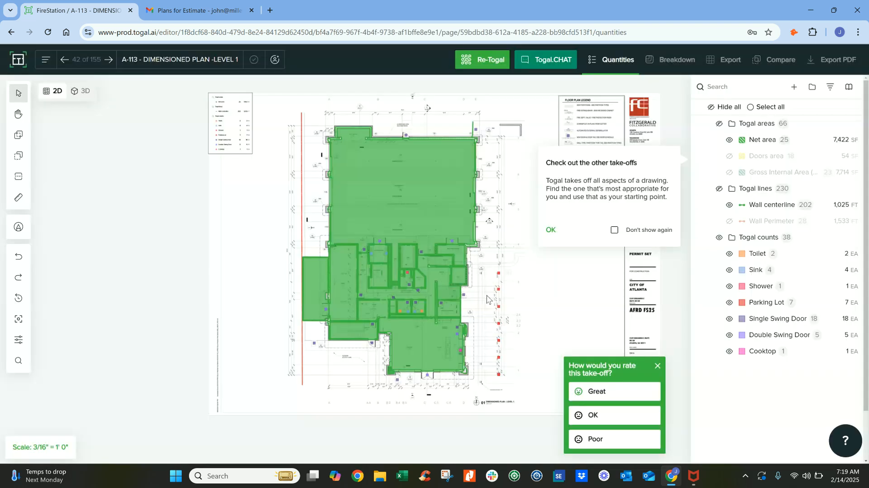
# - Dismiss the take-off tip, rate the take-off OK, and hide the Net area classification on the plan
pyautogui.click(551, 229)
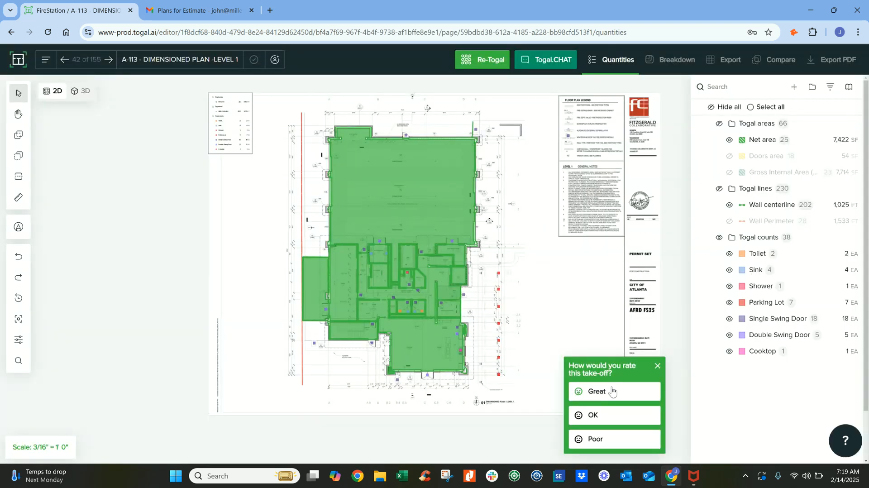
pyautogui.click(596, 414)
pyautogui.scroll(2, 406, 249)
pyautogui.scroll(3, 408, 248)
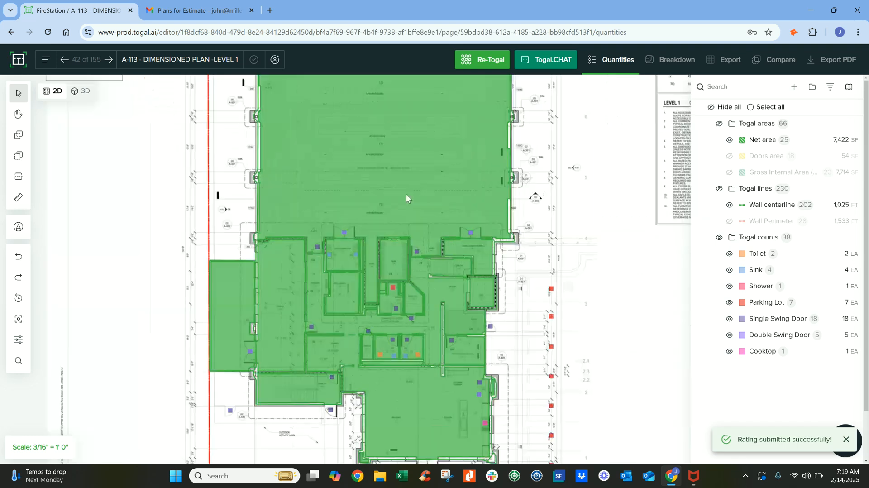
pyautogui.click(728, 141)
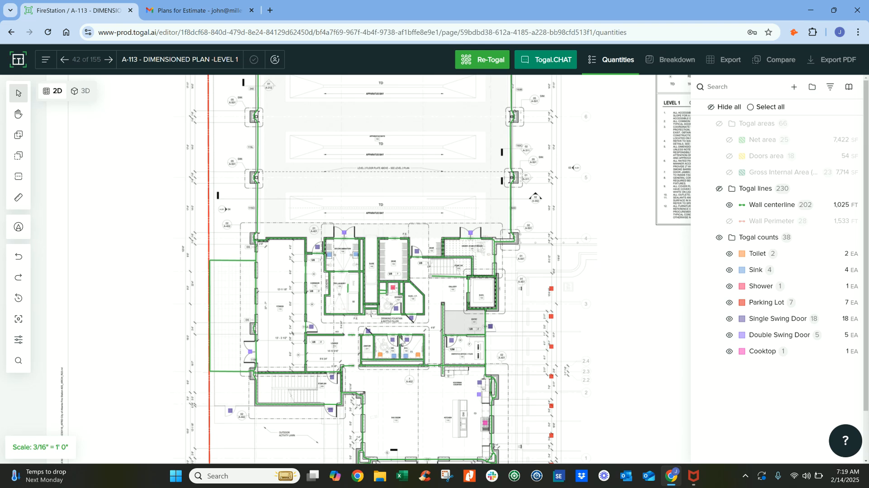
# - Start a new linear classification named "Wall Type 1" for the wall centerline between Gear room 153 and Stair 100
pyautogui.scroll(5, 397, 332)
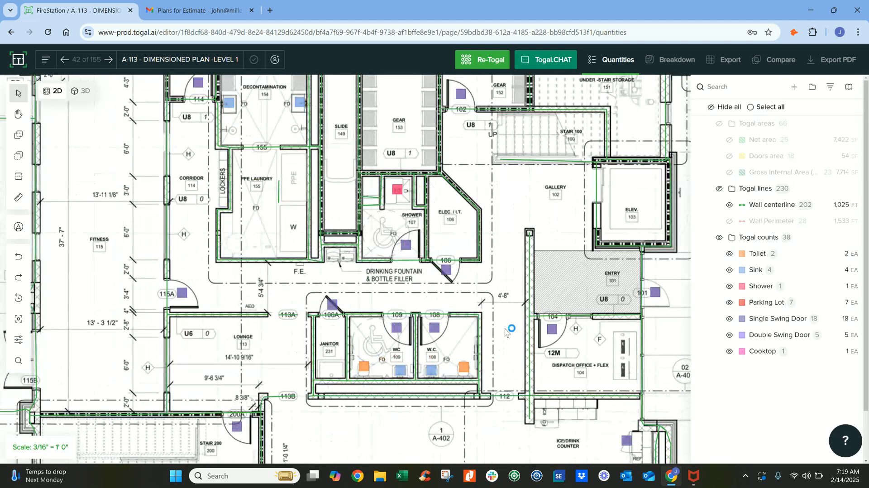
pyautogui.scroll(-1, 555, 294)
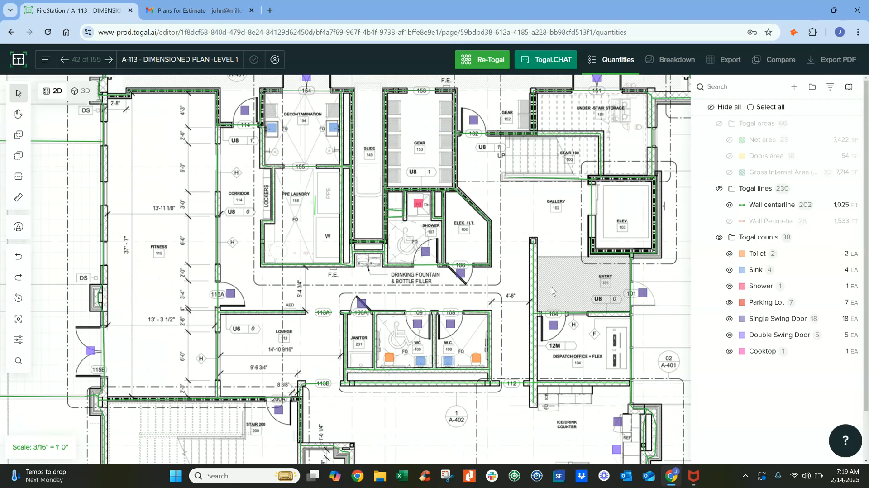
pyautogui.moveTo(419, 162); pyautogui.dragTo(411, 209, button='middle')
pyautogui.click(450, 210)
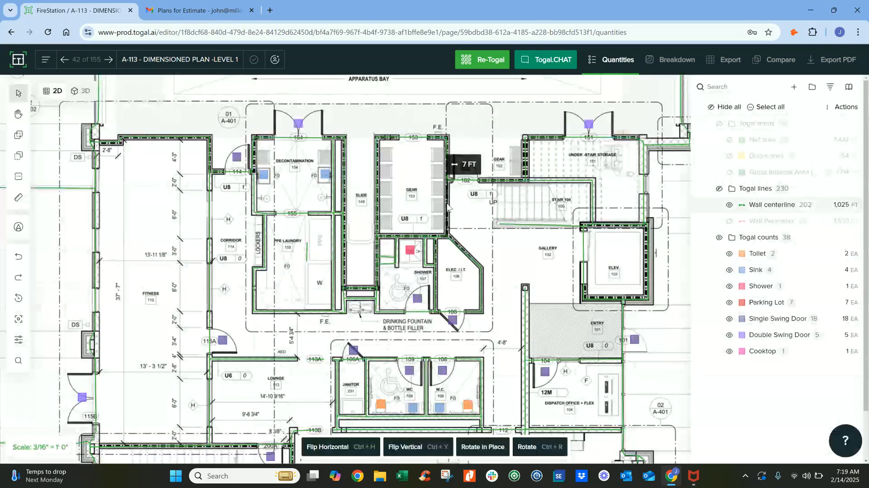
pyautogui.rightClick(446, 196)
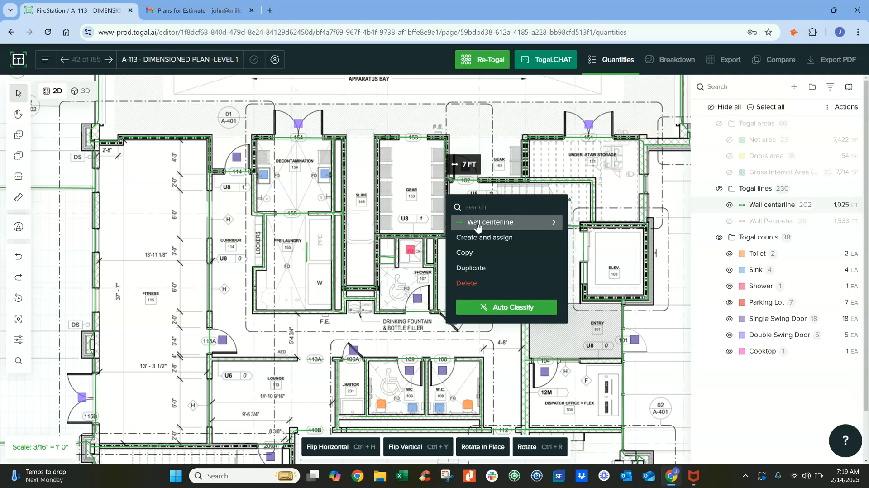
pyautogui.click(485, 237)
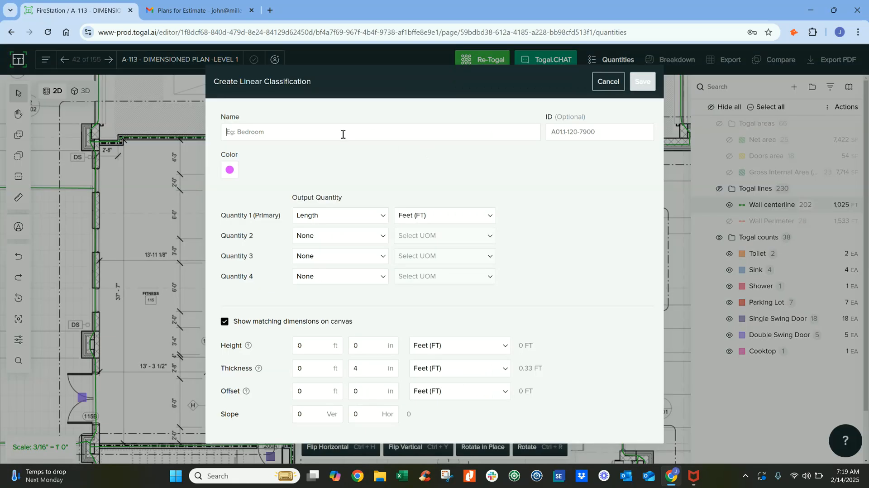
pyautogui.write('Wall Type 1')
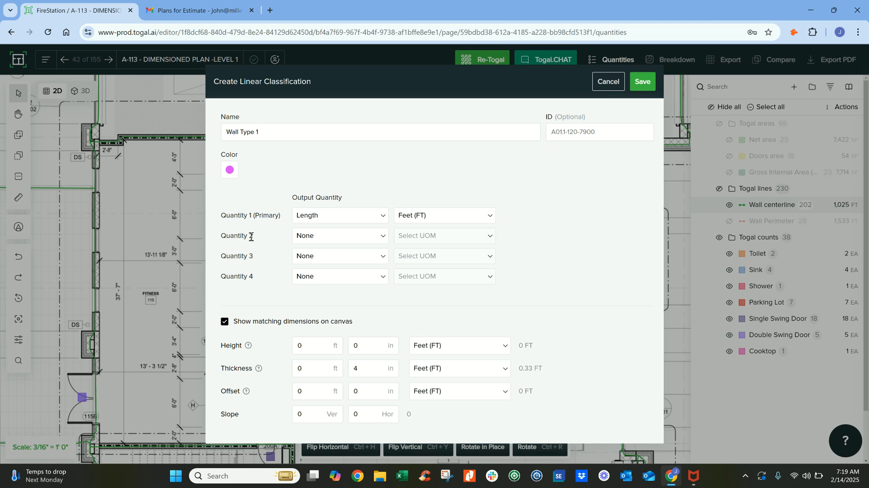
# - Set Wall Type 1's second quantity to Vertical Area 2 Sides, height to 12 ft and the thickness feet value to 4, and save it
pyautogui.click(330, 238)
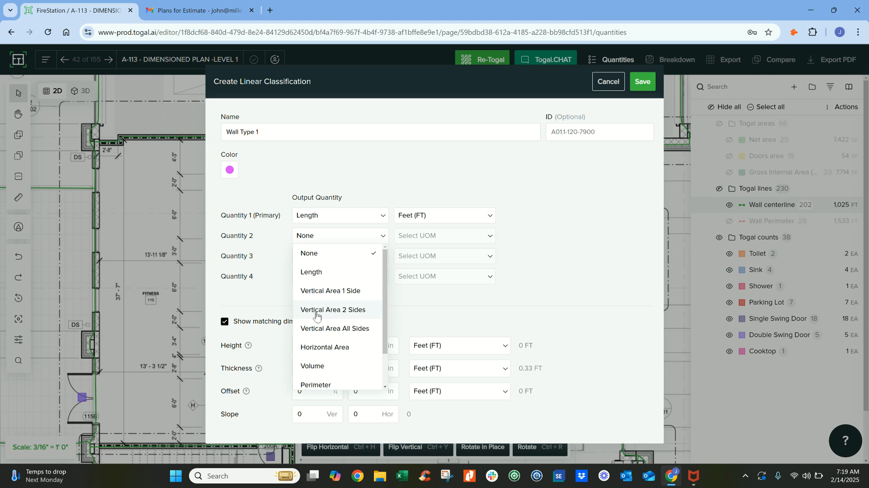
pyautogui.click(352, 311)
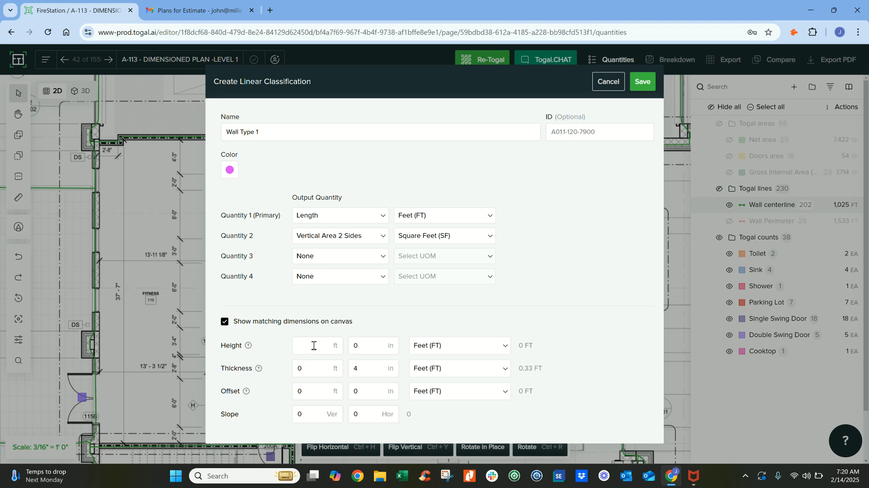
pyautogui.write('1200')
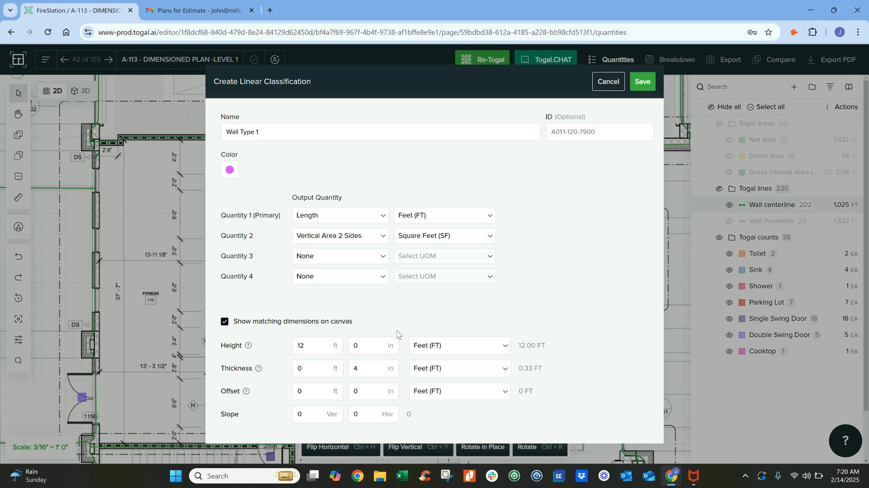
pyautogui.click(313, 370)
pyautogui.press('BackSpace')
pyautogui.write('4')
pyautogui.click(641, 82)
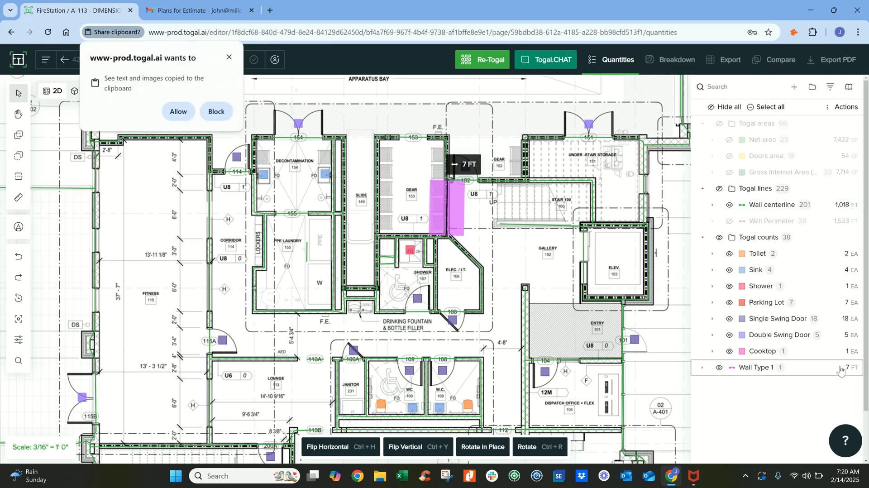
# - Edit Wall Type 1 to a thickness of 0 ft 4 in, save it, and dismiss the clipboard permission request
pyautogui.click(456, 207)
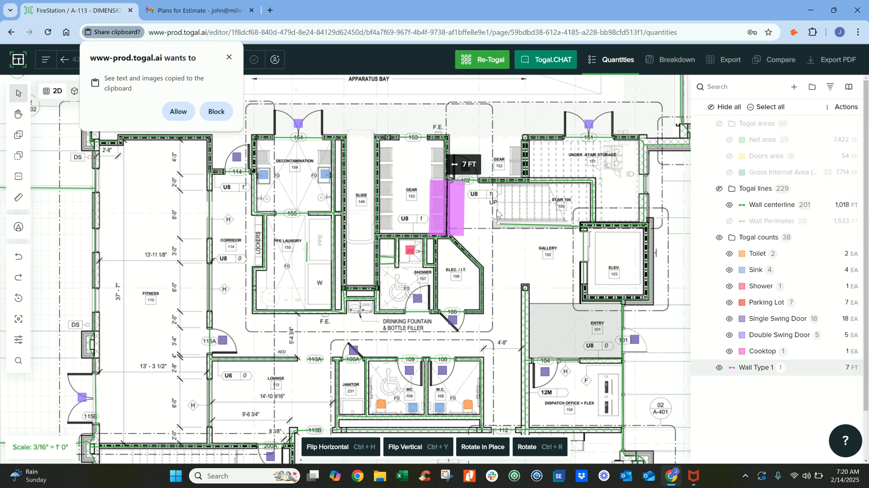
pyautogui.rightClick(459, 202)
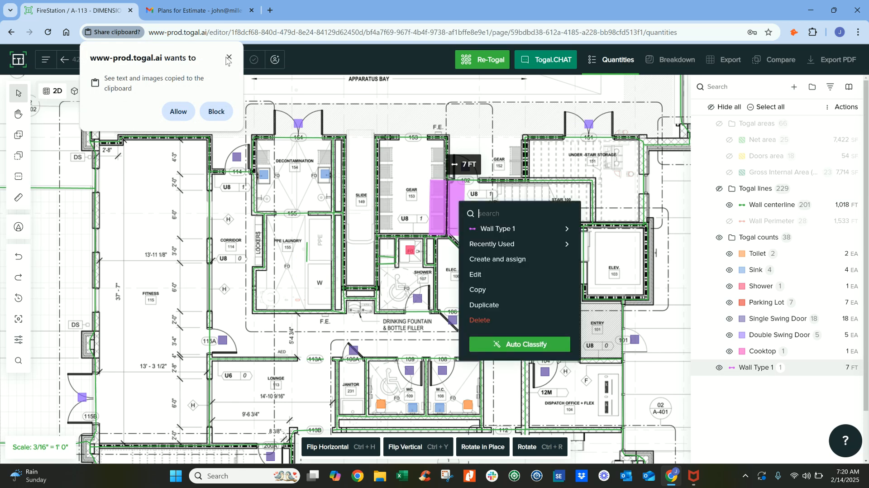
pyautogui.click(500, 275)
pyautogui.click(308, 369)
pyautogui.press('BackSpace')
pyautogui.write('0')
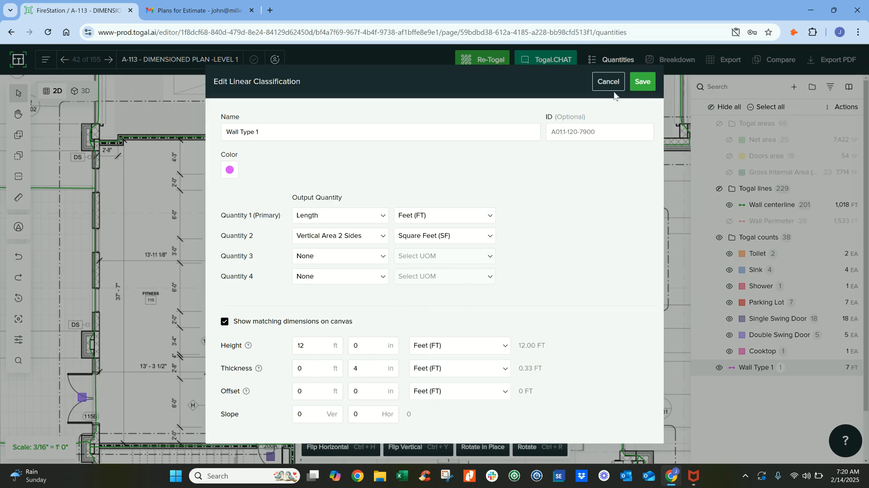
pyautogui.click(643, 82)
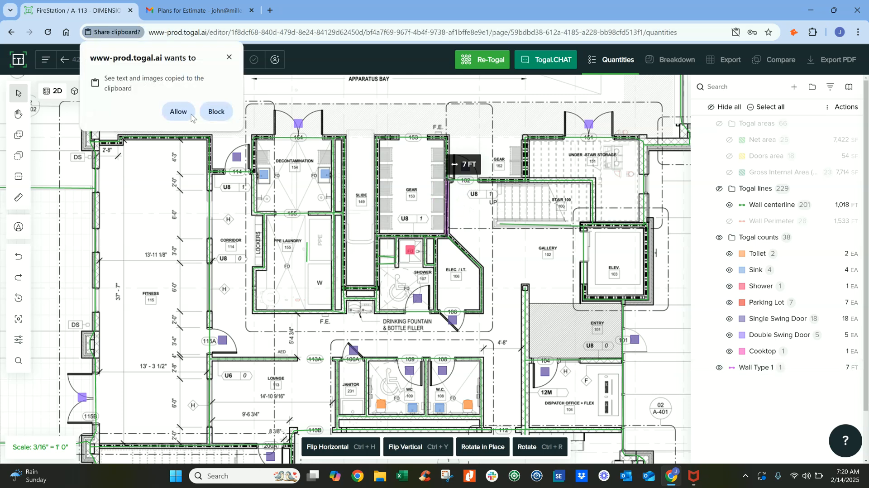
pyautogui.click(229, 57)
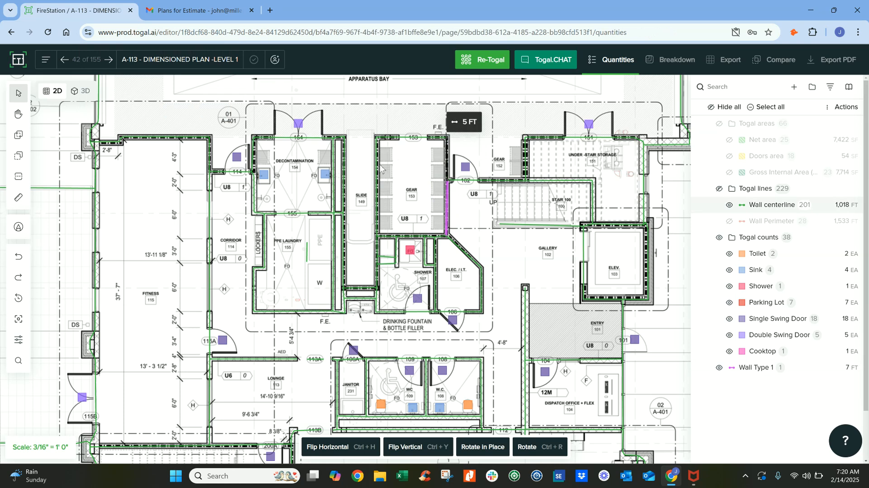
pyautogui.keyDown('shift'); pyautogui.click(387, 142); pyautogui.keyUp('shift')
pyautogui.click(393, 140)
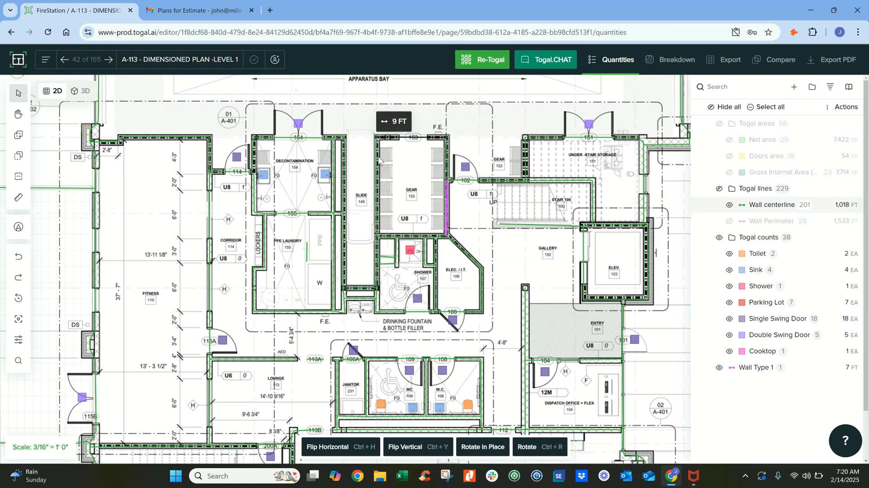
pyautogui.keyDown('shift'); pyautogui.click(378, 160); pyautogui.keyUp('shift')
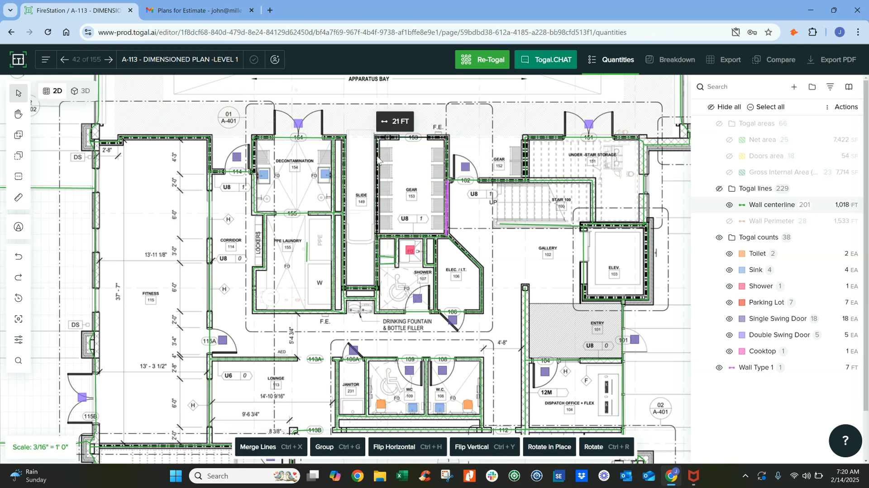
pyautogui.rightClick(447, 157)
pyautogui.click(470, 214)
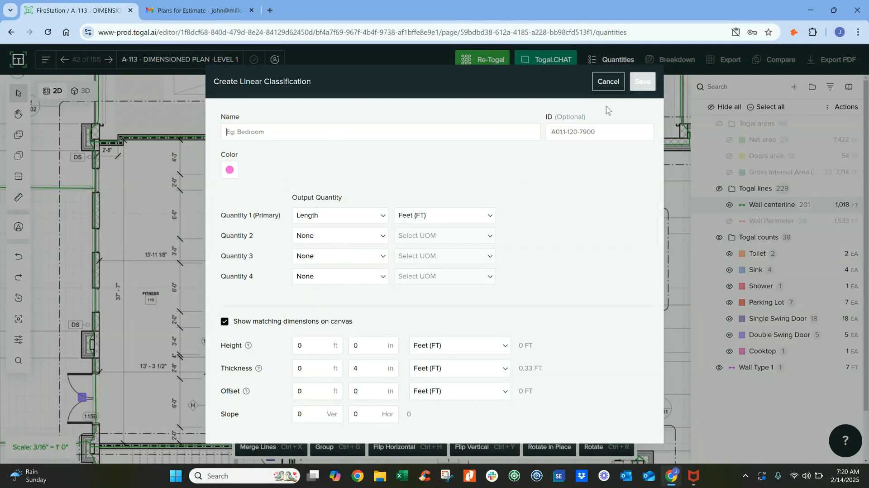
pyautogui.click(610, 84)
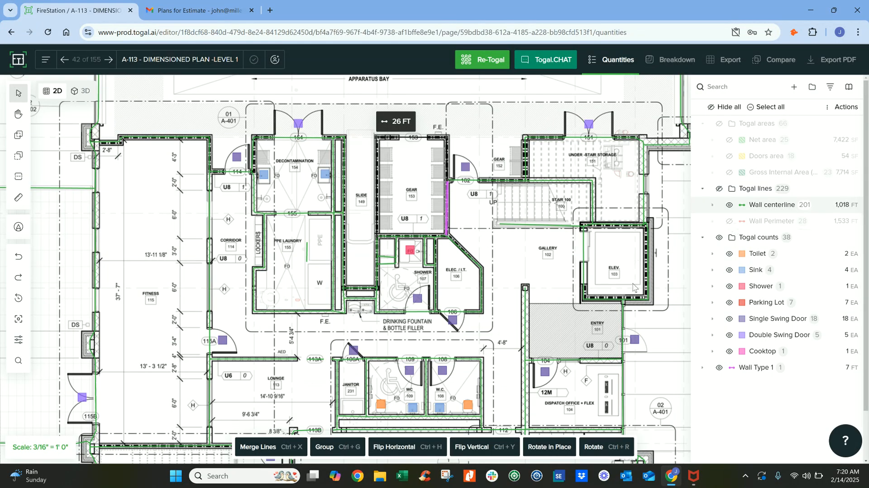
# - Assign the swing door counts at WC 109, W.C. 108, Elec./I.T. 106, Shower 107 and 115A to a new "Door" count classification, allowing clipboard access
pyautogui.scroll(-3, 464, 252)
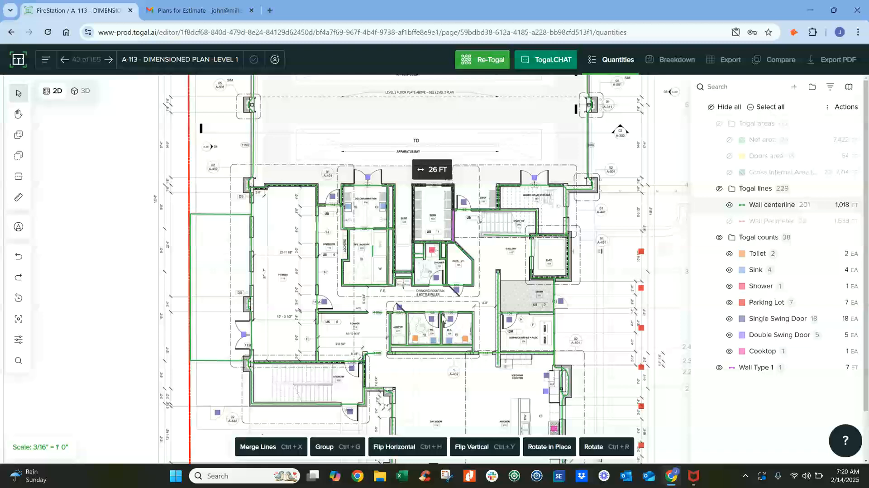
pyautogui.click(433, 318)
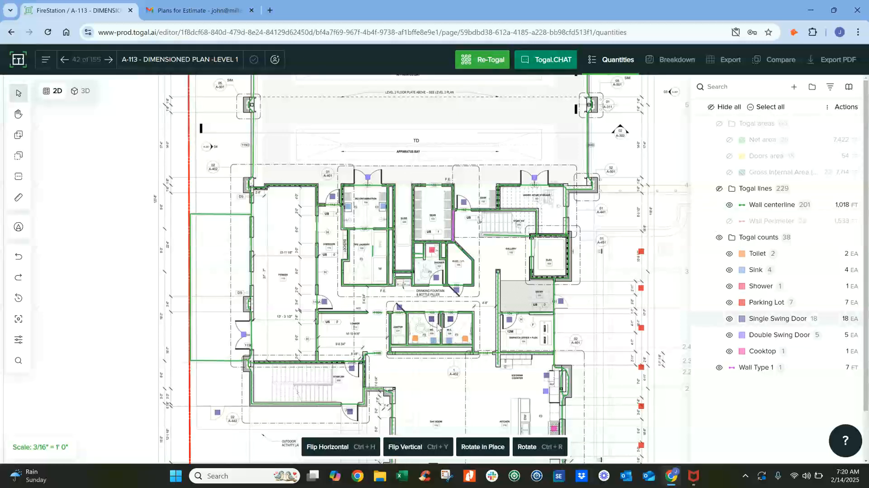
pyautogui.keyDown('shift'); pyautogui.click(450, 319); pyautogui.keyUp('shift')
pyautogui.keyDown('shift'); pyautogui.click(456, 289); pyautogui.keyUp('shift')
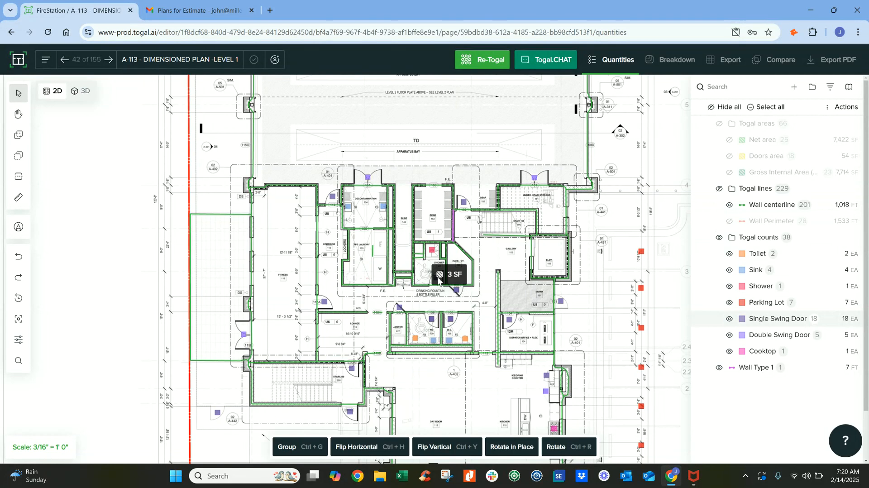
pyautogui.keyDown('shift'); pyautogui.click(435, 276); pyautogui.keyUp('shift')
pyautogui.rightClick(328, 309)
pyautogui.click(380, 349)
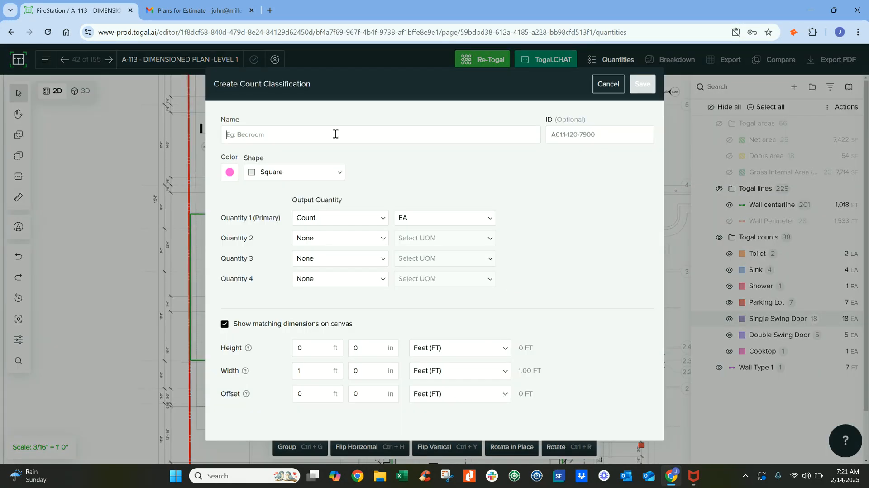
pyautogui.write('Door')
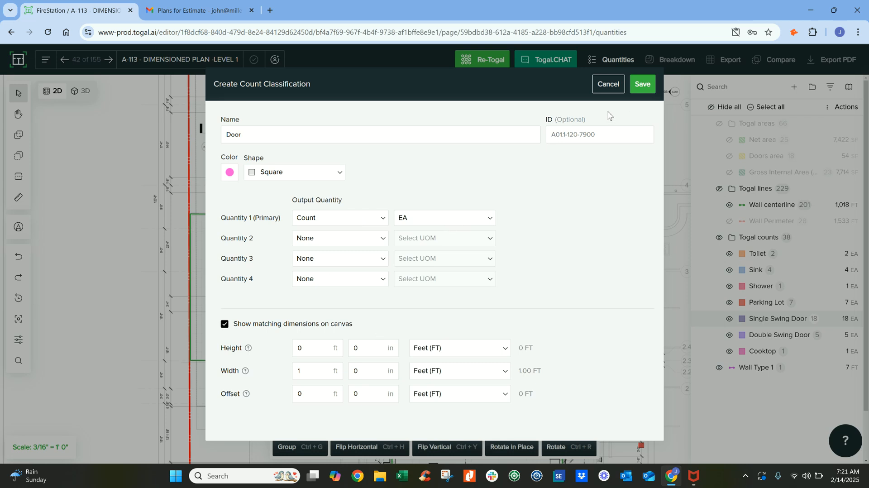
pyautogui.click(642, 85)
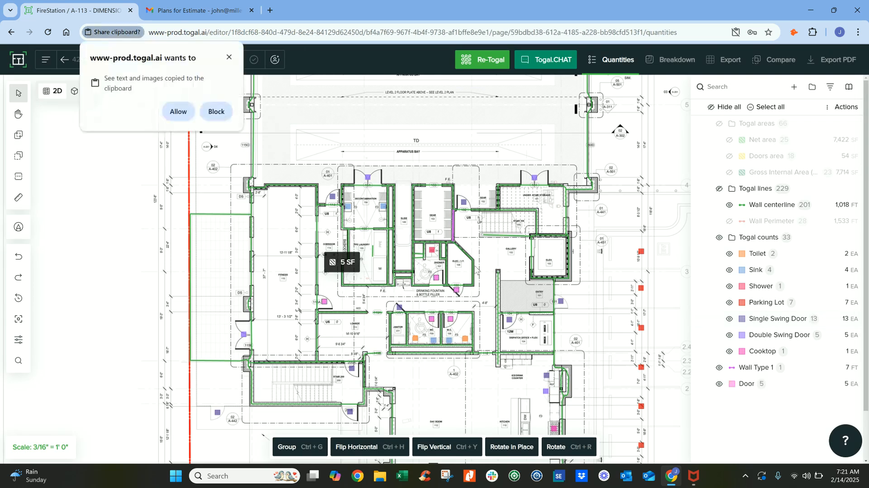
pyautogui.click(179, 112)
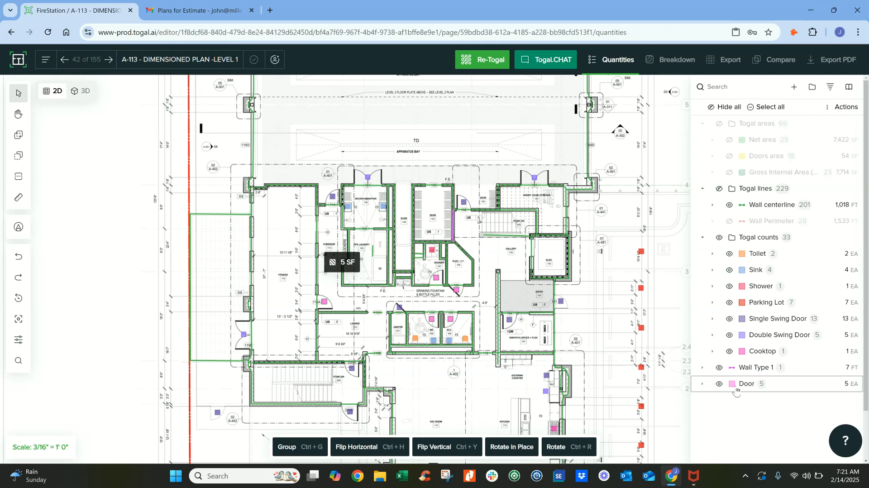
# - Hide the whole Togal counts group on the plan
pyautogui.scroll(3, 513, 291)
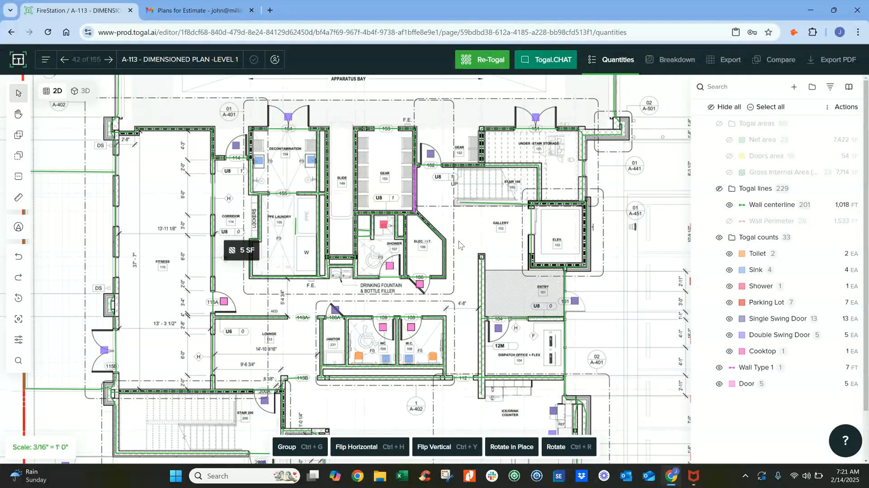
pyautogui.scroll(3, 433, 256)
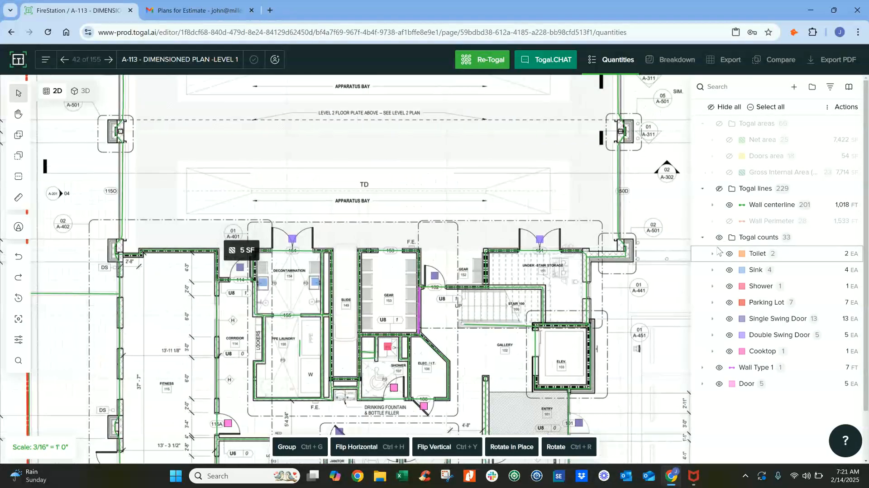
pyautogui.click(717, 238)
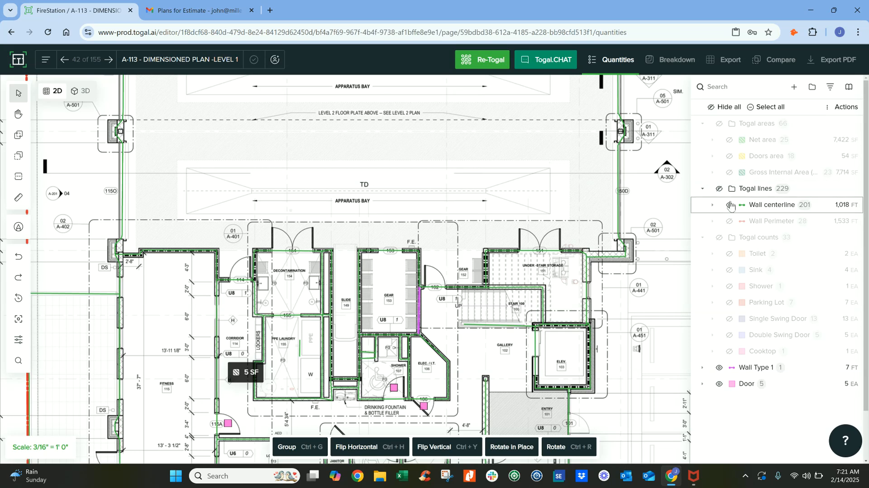
# - Hide the wall centerlines on the plan and show the Net area classification
pyautogui.click(729, 205)
pyautogui.scroll(-2, 617, 222)
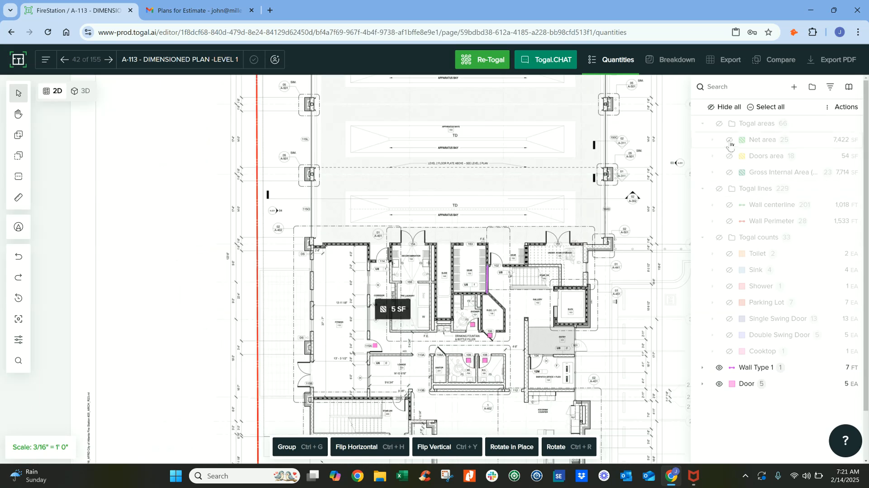
pyautogui.click(729, 140)
pyautogui.scroll(2, 386, 336)
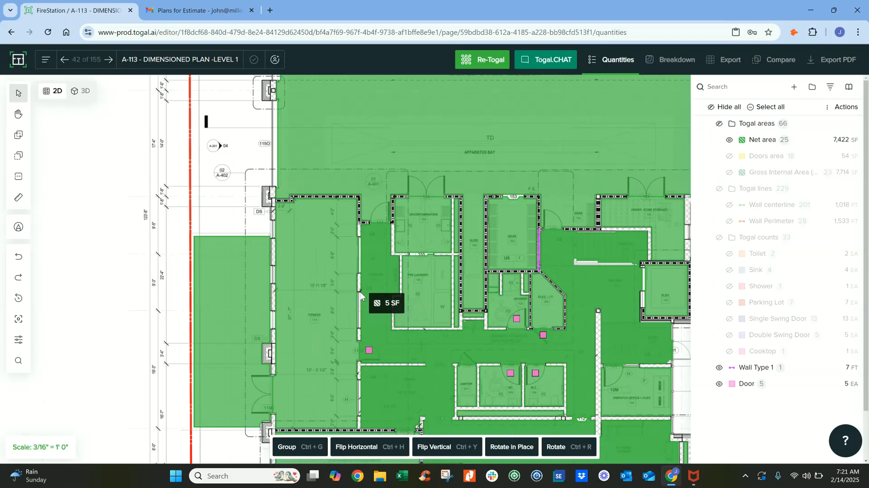
# - Assign the Fitness room's net area to a new area classification named "Drywall Ceiling - Paint"
pyautogui.click(337, 278)
pyautogui.rightClick(337, 281)
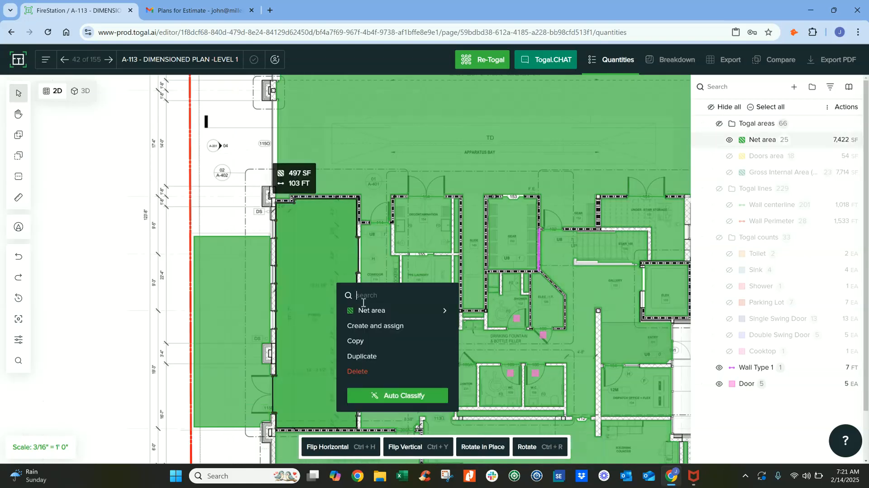
pyautogui.click(393, 328)
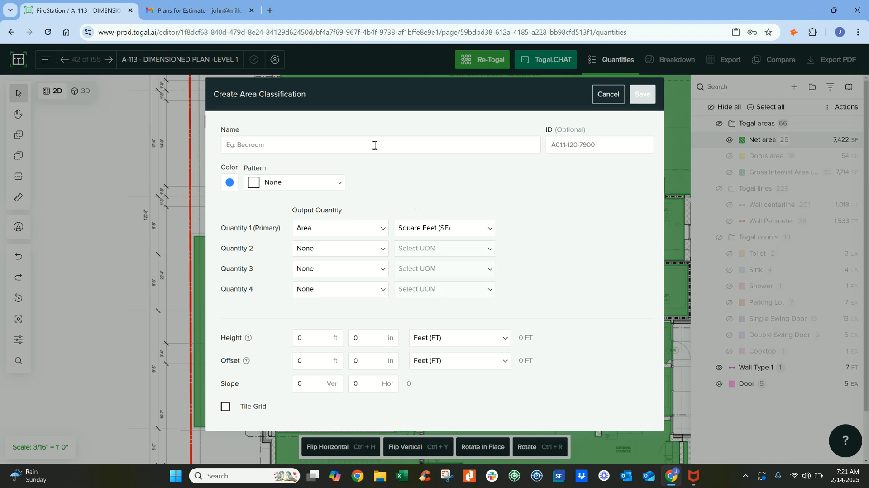
pyautogui.write('Drywall Ceiling -')
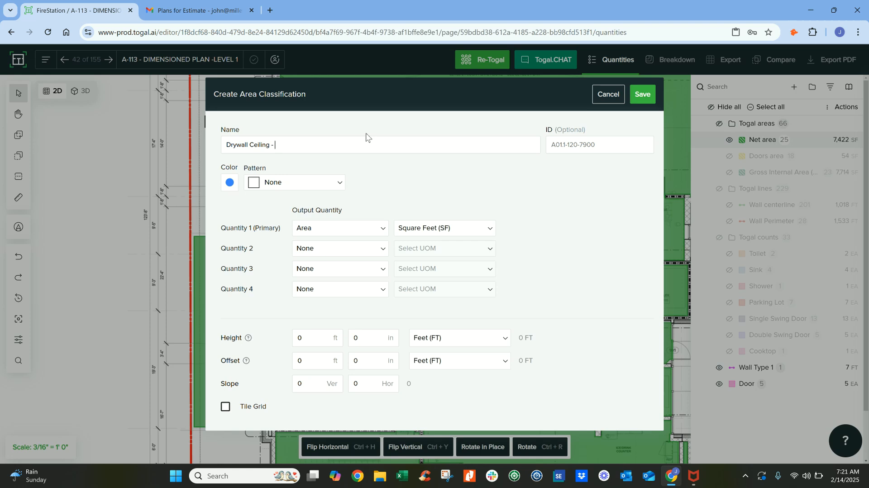
pyautogui.write('Paint')
pyautogui.click(643, 94)
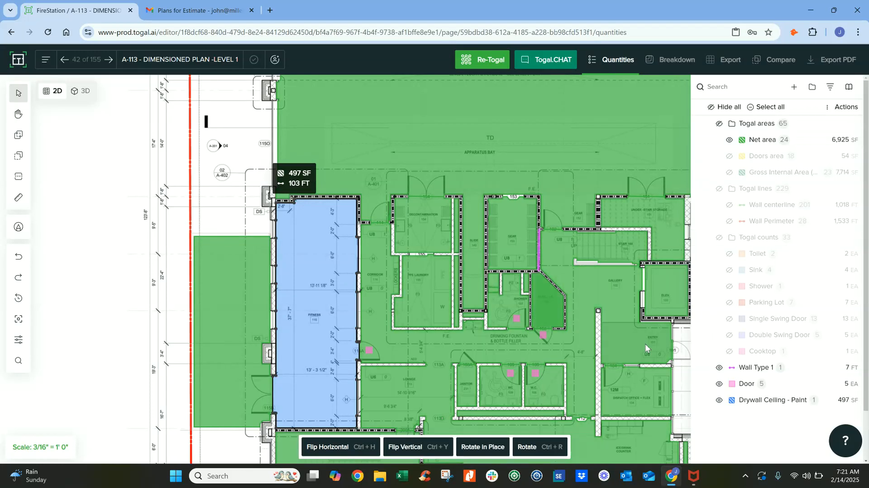
# - Hide the Togal areas group and Wall Type 1, and show the Togal counts and Togal lines groups
pyautogui.moveTo(637, 345); pyautogui.dragTo(580, 337)
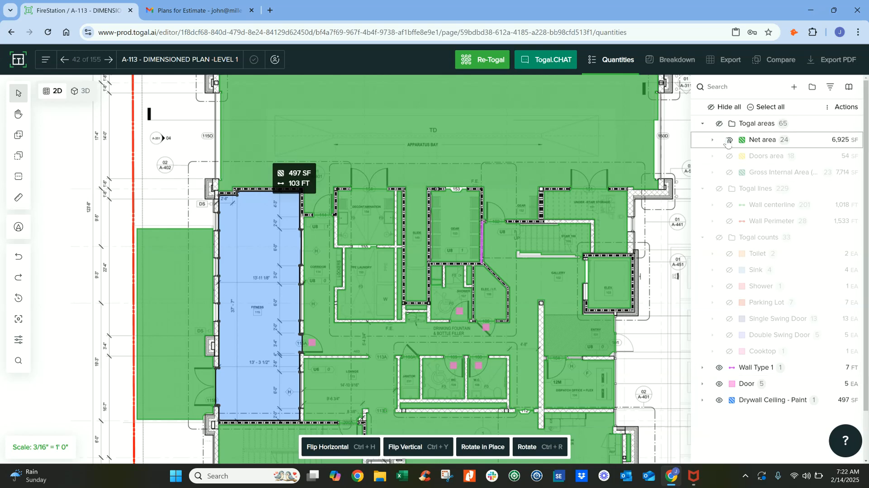
pyautogui.click(720, 124)
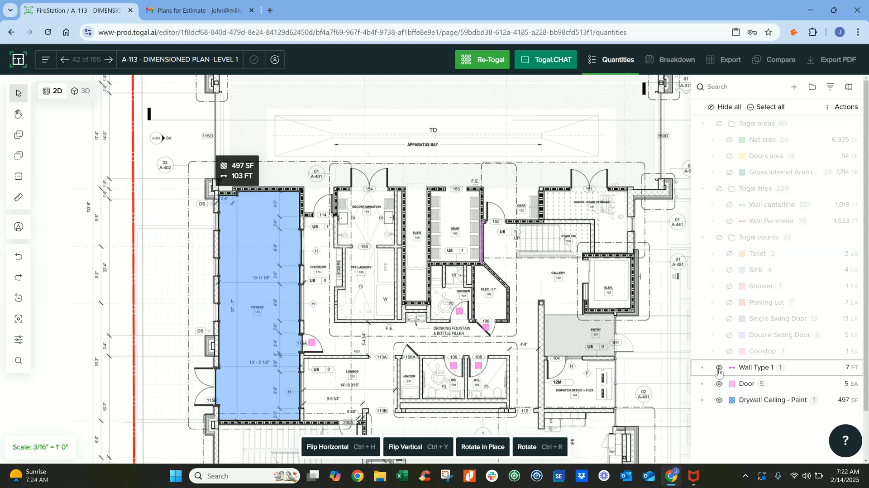
pyautogui.click(733, 372)
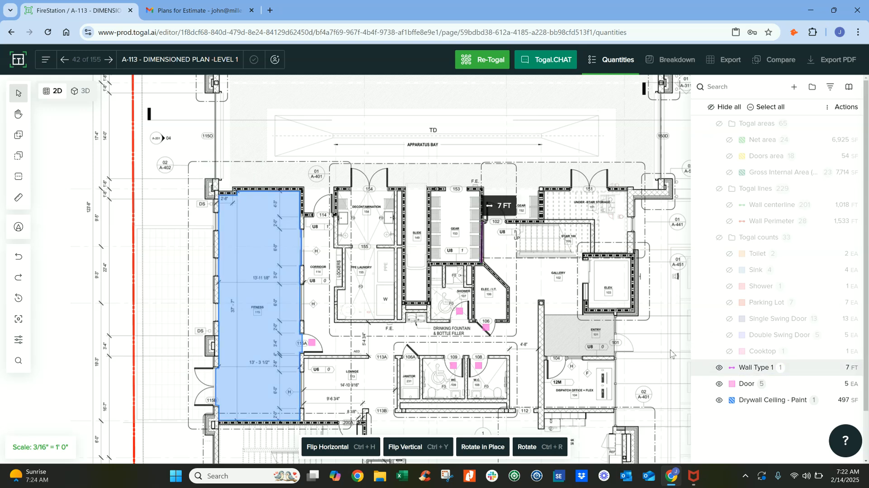
pyautogui.click(719, 367)
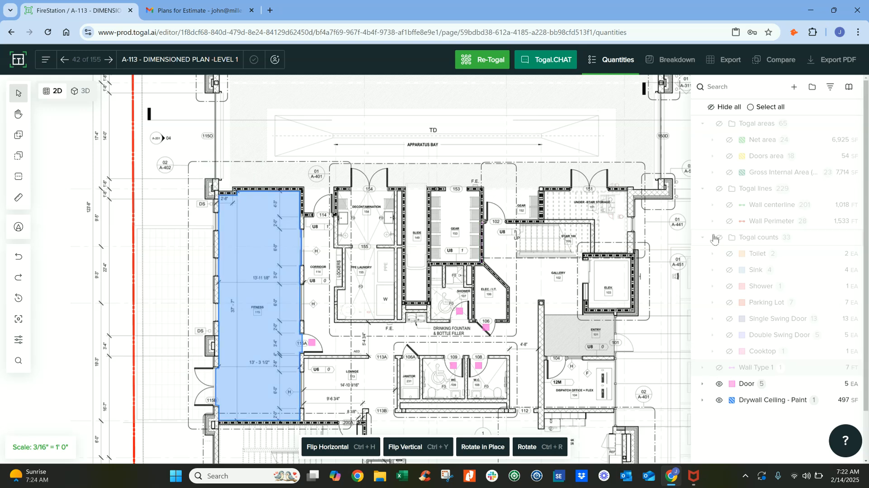
pyautogui.click(719, 237)
pyautogui.click(719, 189)
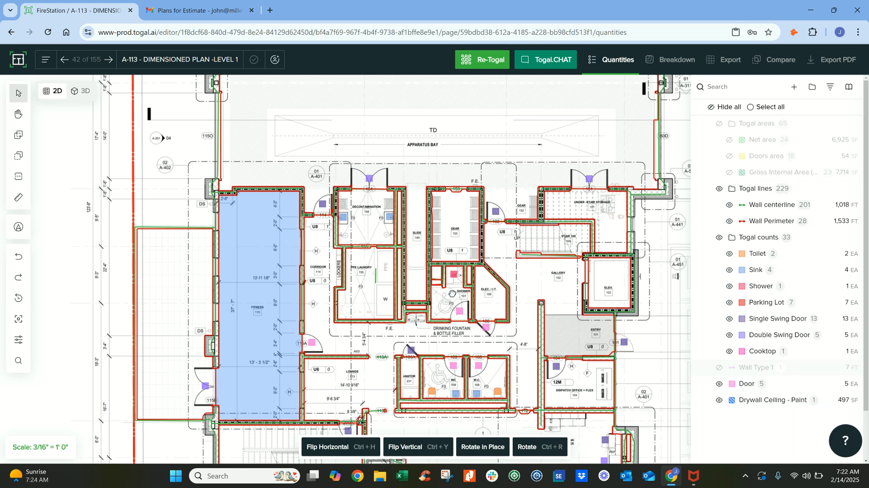
# - Start a new linear classification named "Paint Wall" for the wall centerline along the Lounge's upper edge
pyautogui.scroll(-3, 452, 293)
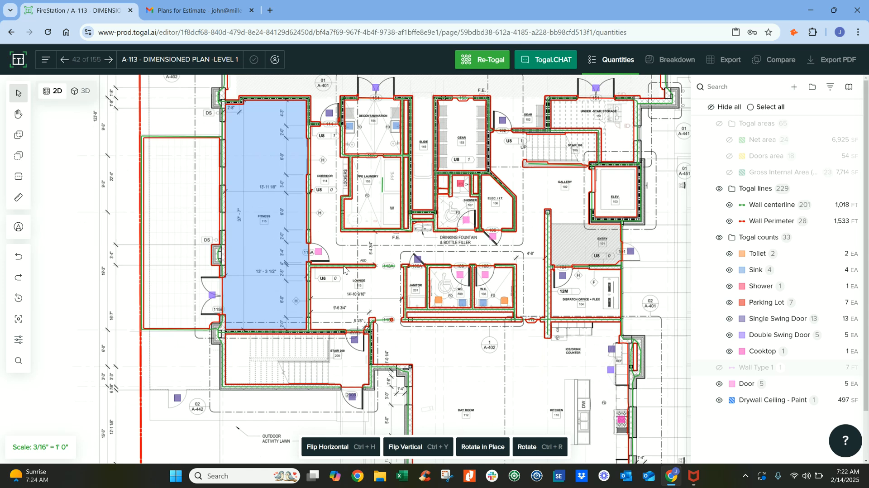
pyautogui.click(329, 267)
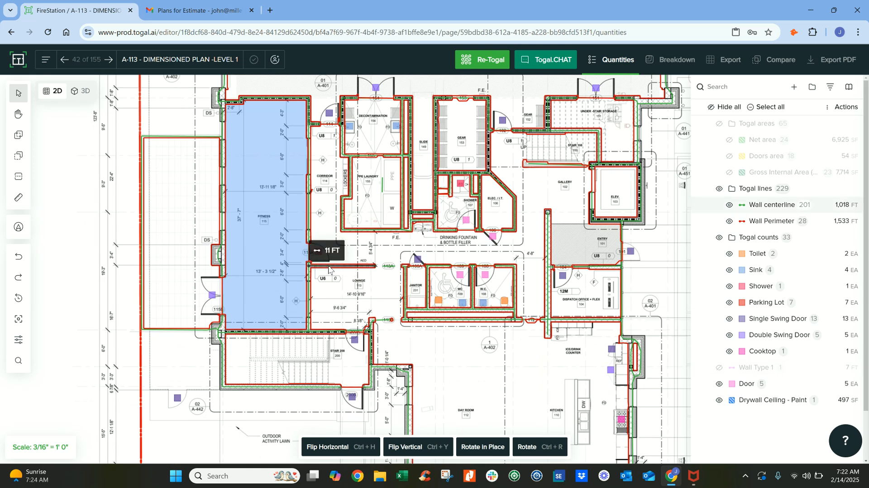
pyautogui.rightClick(329, 269)
pyautogui.click(390, 327)
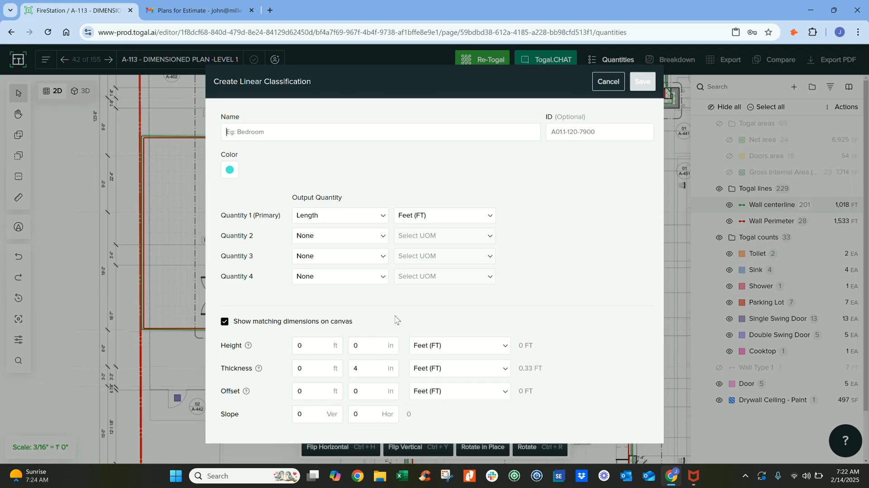
pyautogui.write('Paint Wall')
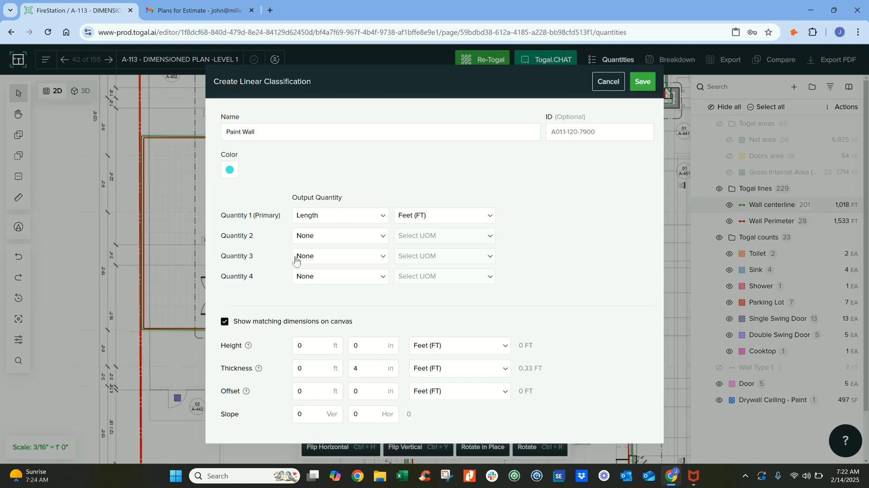
# - Set Paint Wall's height to 10 ft and its second quantity to Vertical Area 2 Sides, and save it
pyautogui.click(315, 345)
pyautogui.write('10')
pyautogui.click(320, 236)
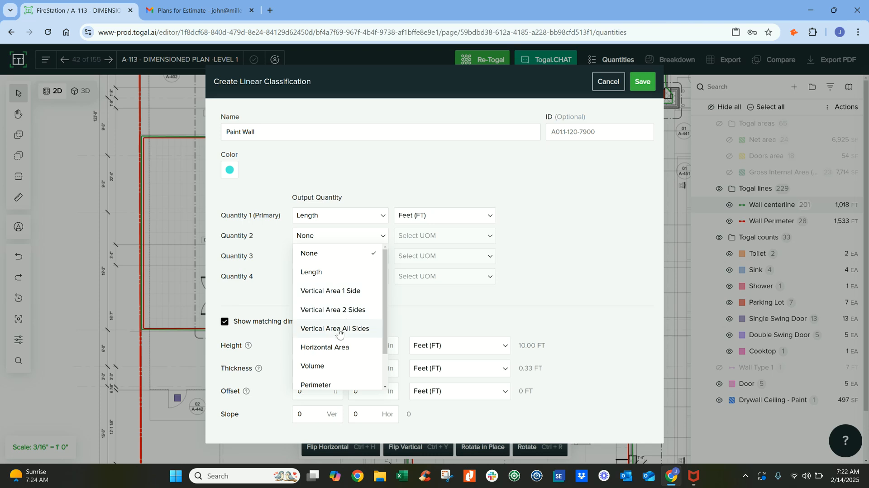
pyautogui.click(337, 310)
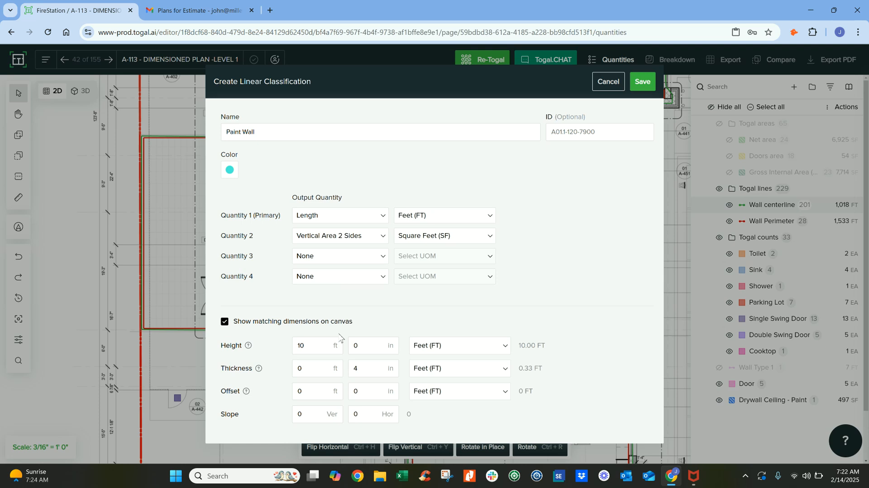
pyautogui.click(641, 86)
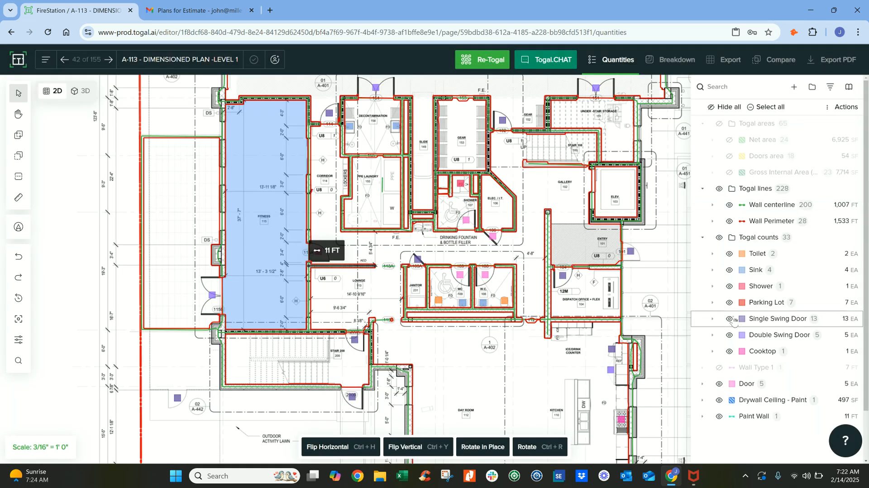
# - Expand the Paint Wall classification to see its items, and look at the area breakdown page
pyautogui.click(726, 417)
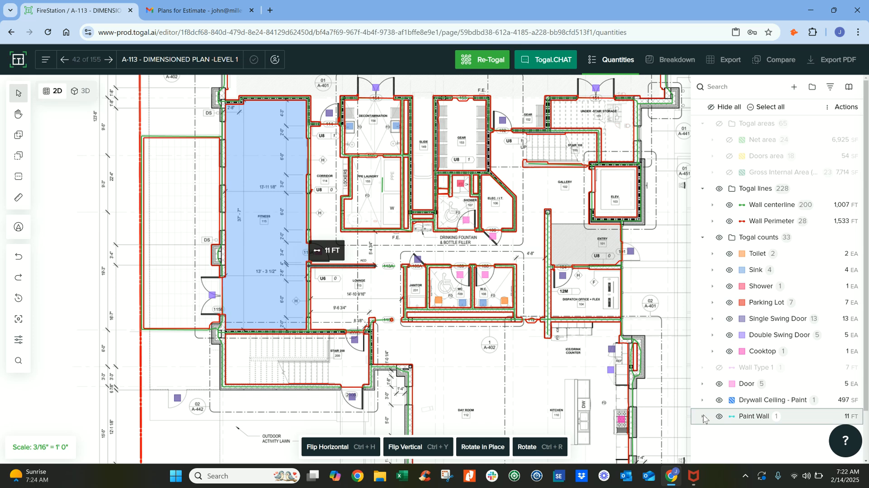
pyautogui.scroll(-2, 725, 414)
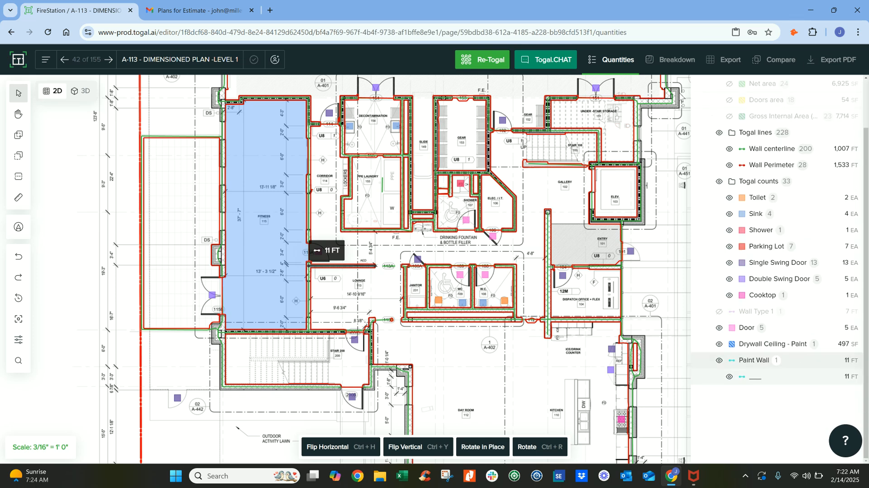
pyautogui.click(671, 59)
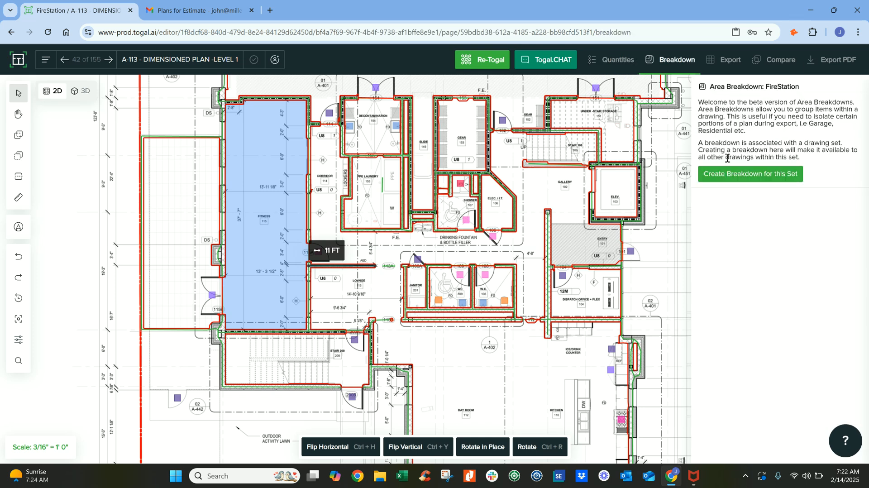
# - Examine the quantities of Wall Type 1 and Paint Wall in the export table
pyautogui.click(725, 61)
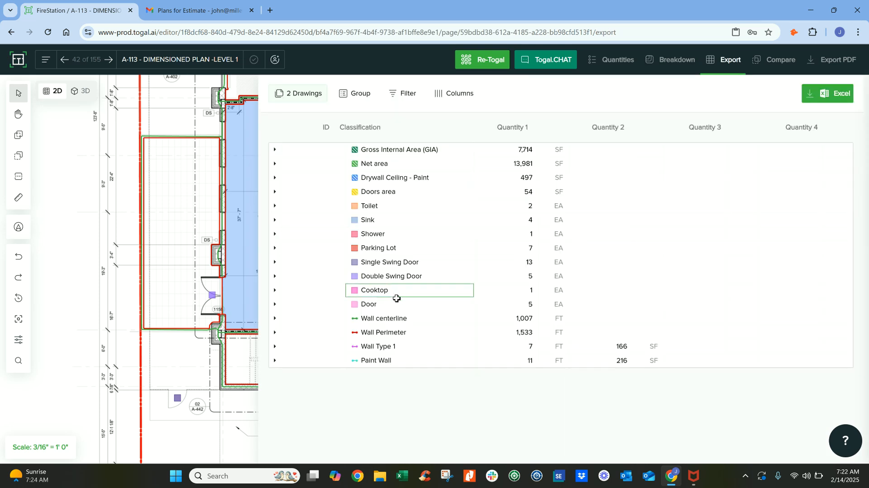
pyautogui.click(431, 346)
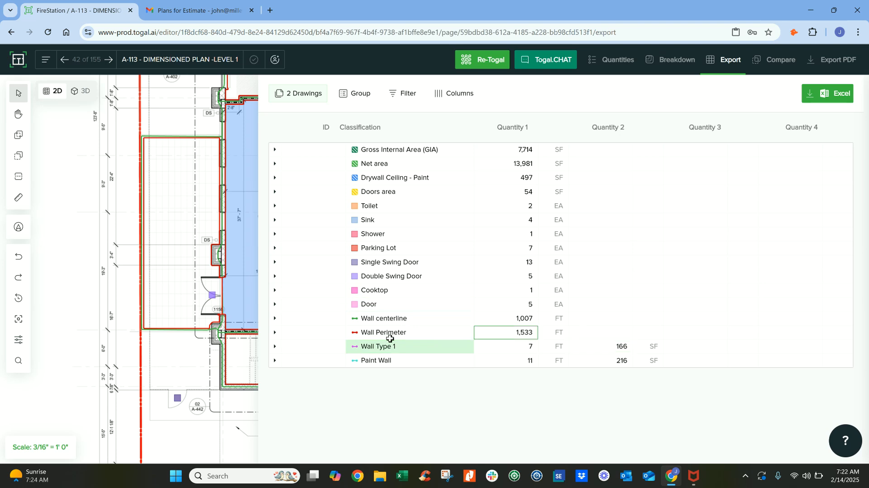
pyautogui.click(383, 360)
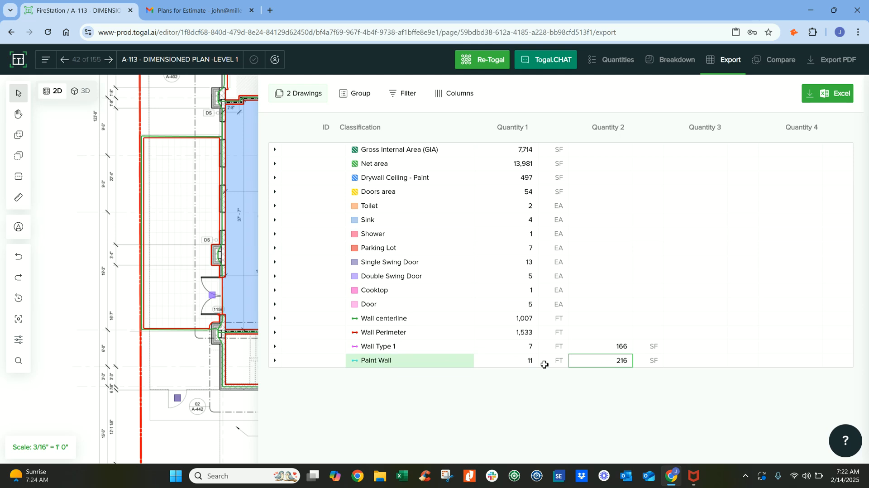
pyautogui.click(622, 360)
pyautogui.click(691, 360)
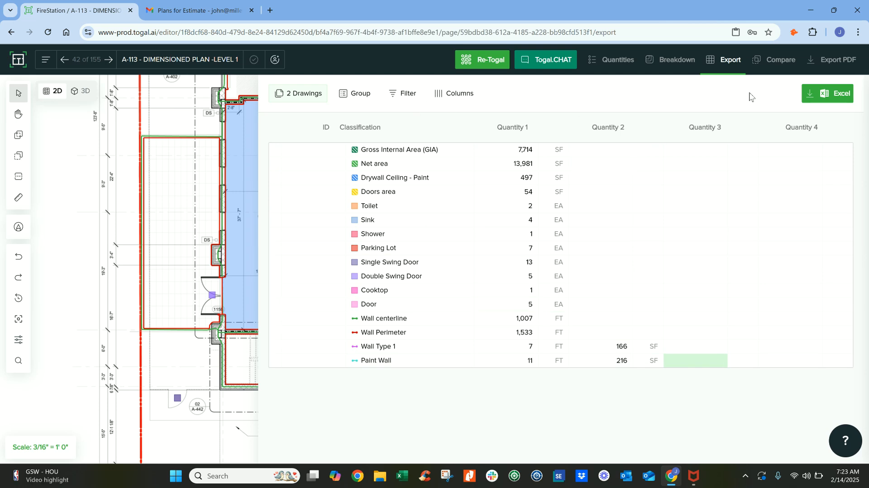
# - Return to the quantities list and look over the apparatus bay and surrounding rooms on the plan
pyautogui.click(631, 60)
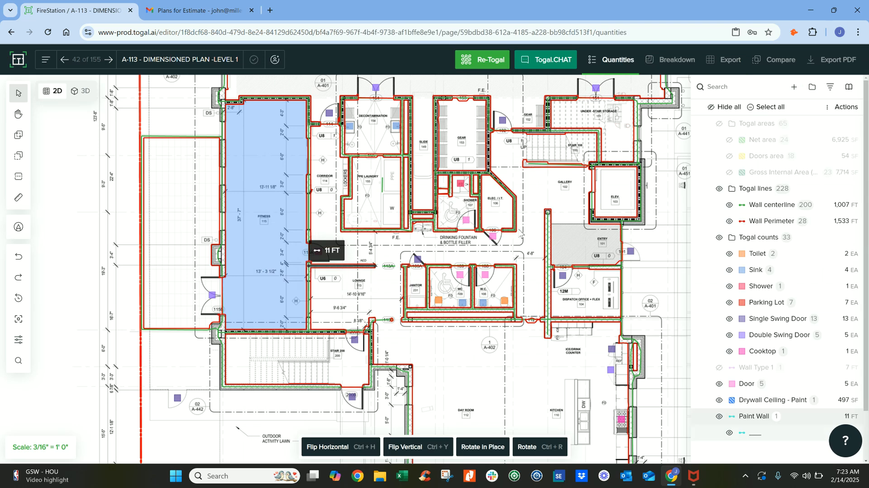
pyautogui.scroll(3, 502, 195)
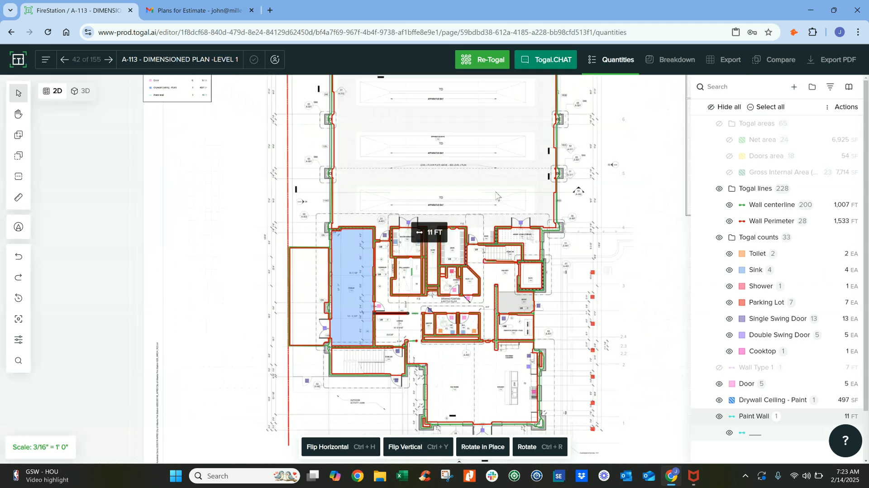
pyautogui.moveTo(492, 177); pyautogui.dragTo(457, 232)
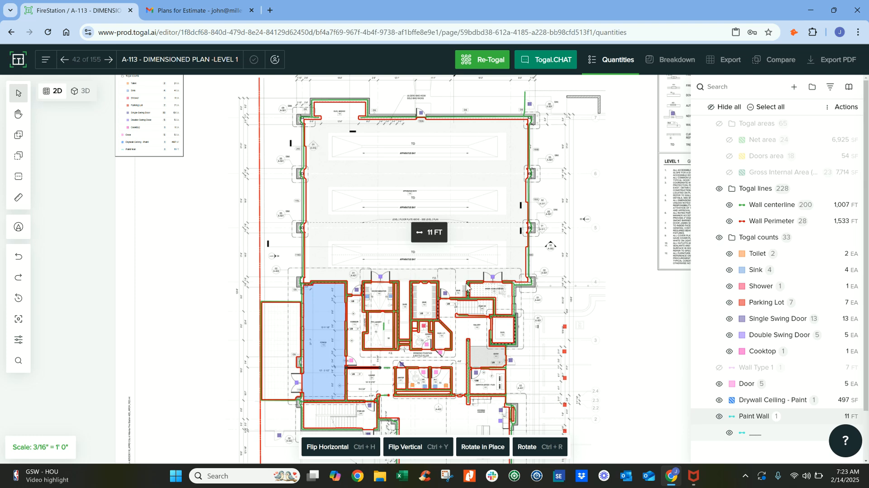
pyautogui.scroll(2, 254, 208)
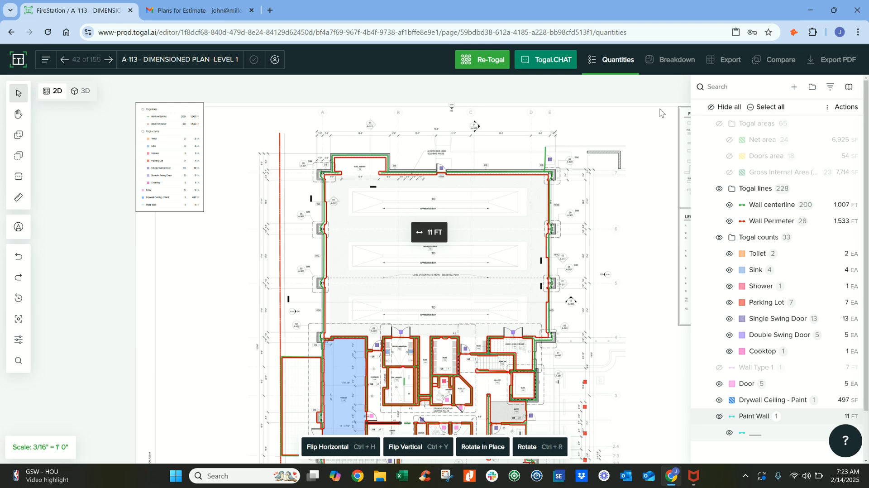
# - Leave the drawing and the FireStation project, and open the organization's classification library
pyautogui.click(46, 60)
pyautogui.click(25, 61)
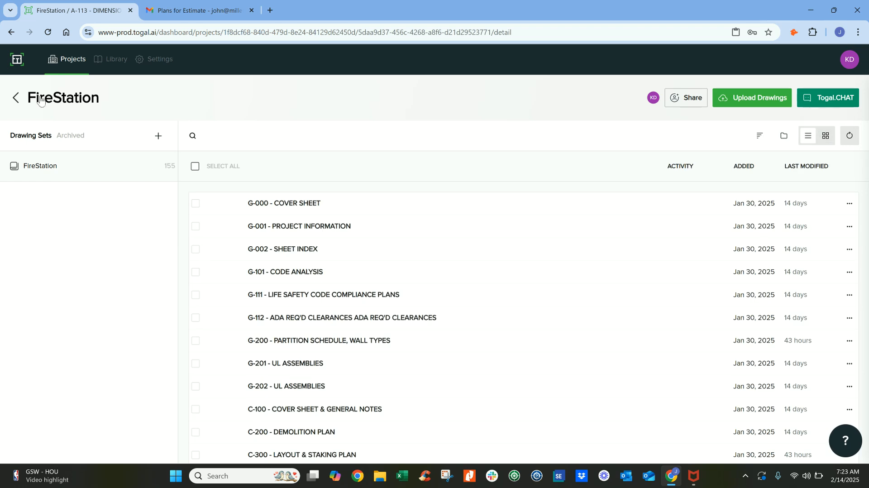
pyautogui.click(16, 98)
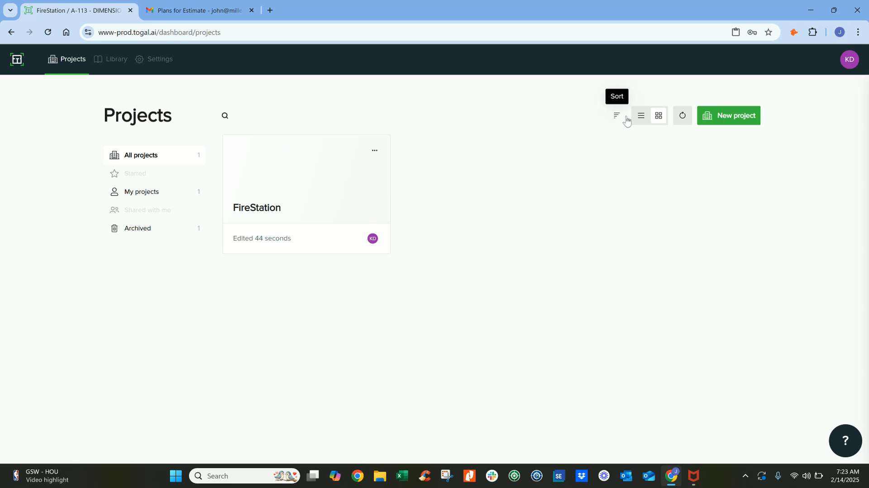
pyautogui.click(110, 60)
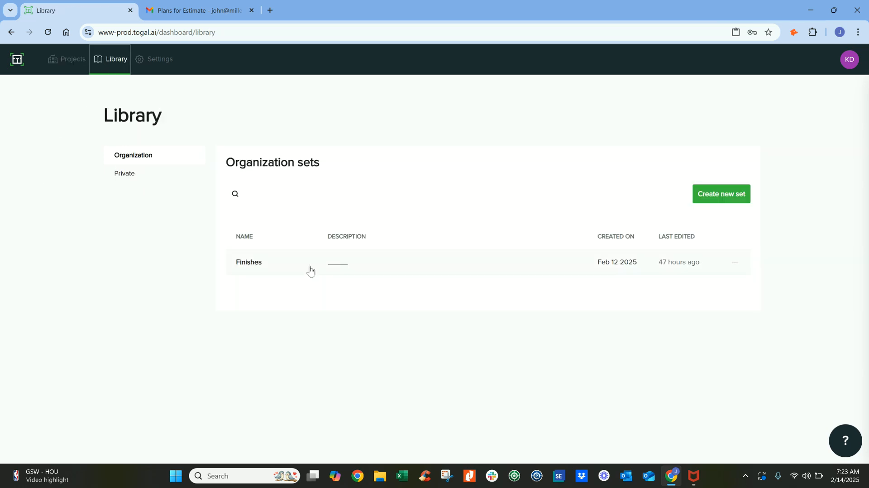
# - Create a new organization library set named "Painting" and open it
pyautogui.click(713, 196)
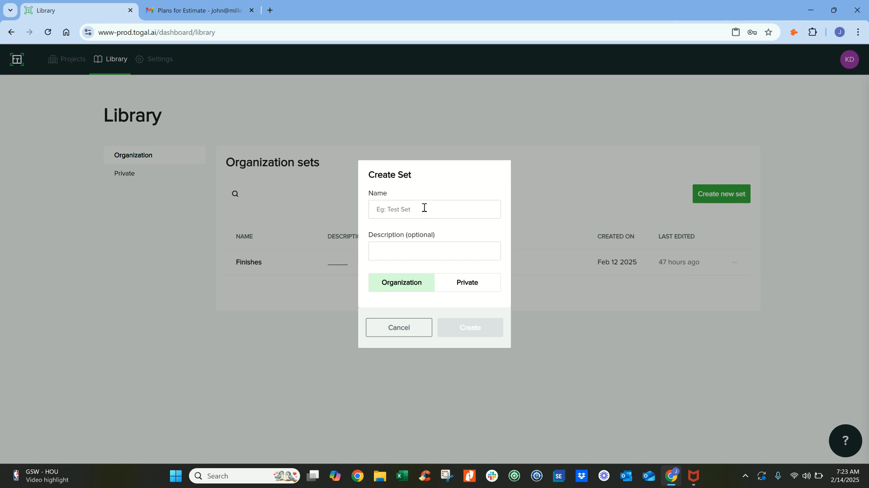
pyautogui.write('Painting')
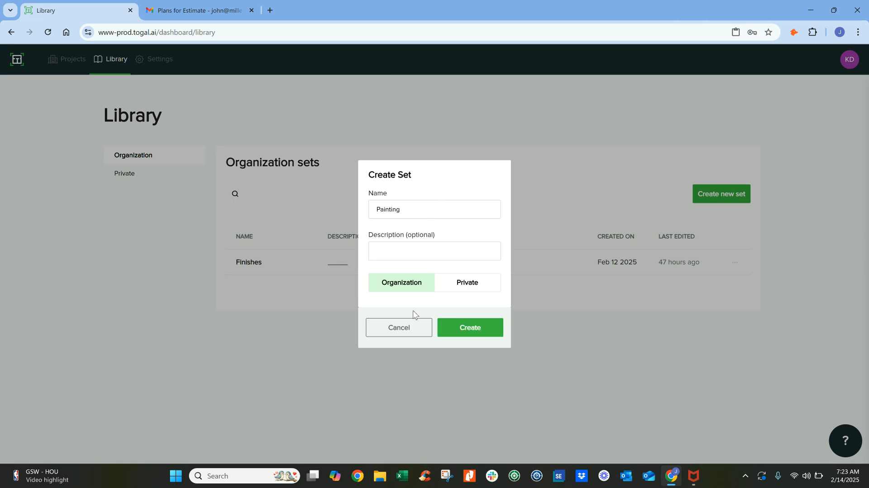
pyautogui.click(468, 328)
pyautogui.click(331, 265)
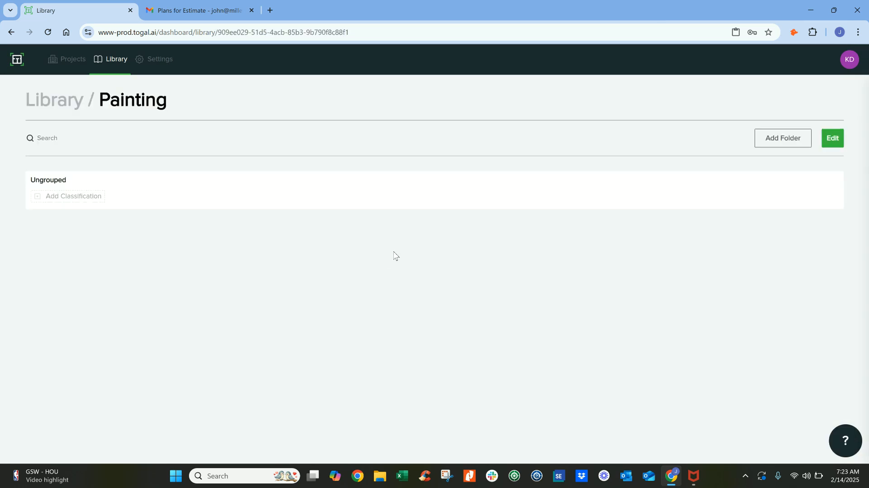
# - Start an ungrouped linear classification in the Painting set and name it "Paint Wall - 2 sides"
pyautogui.click(83, 197)
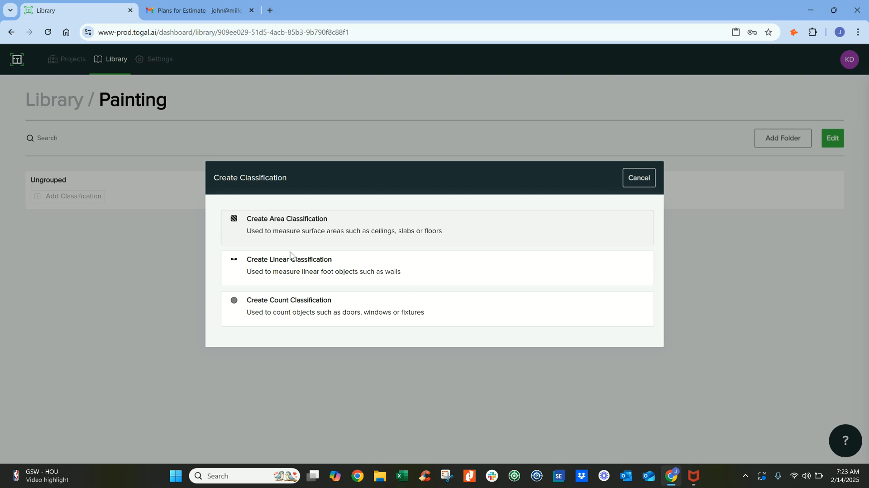
pyautogui.click(308, 268)
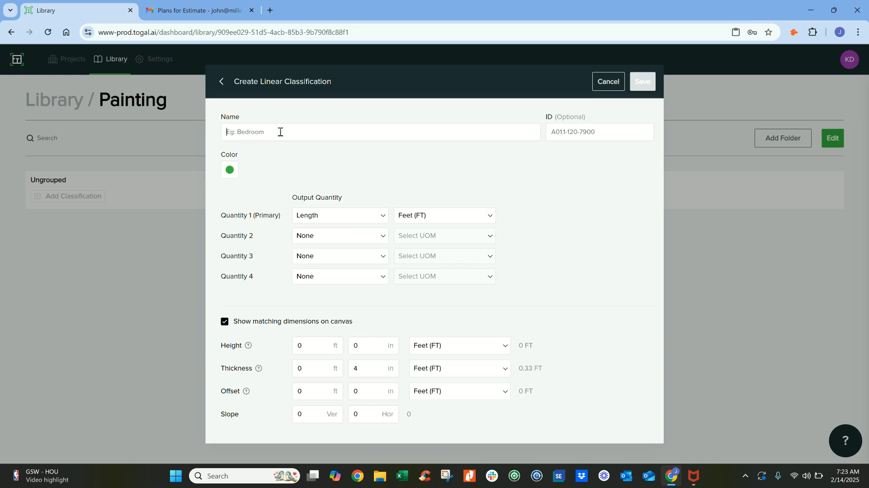
pyautogui.write('Paint Wall - 2 sides')
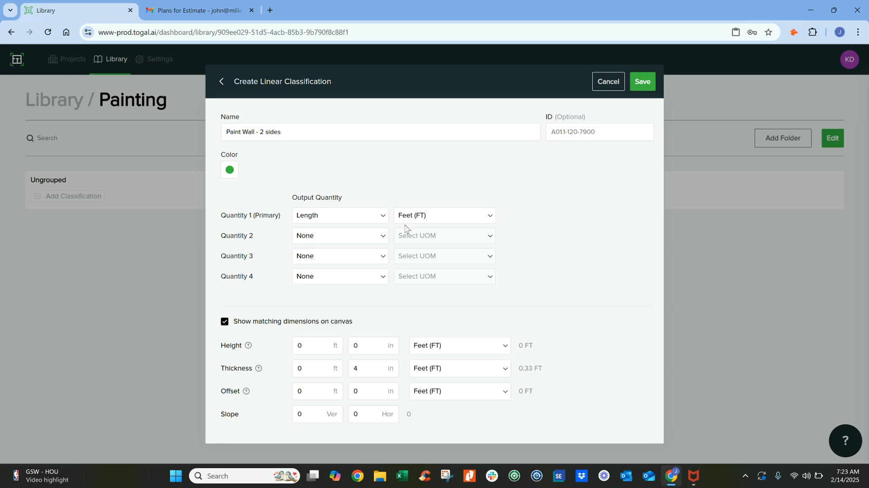
# - Set Quantities 2 and 3 to Vertical Area 1 Side in square feet, enter a height of 10 ft, and save the classification
pyautogui.click(310, 236)
pyautogui.click(332, 310)
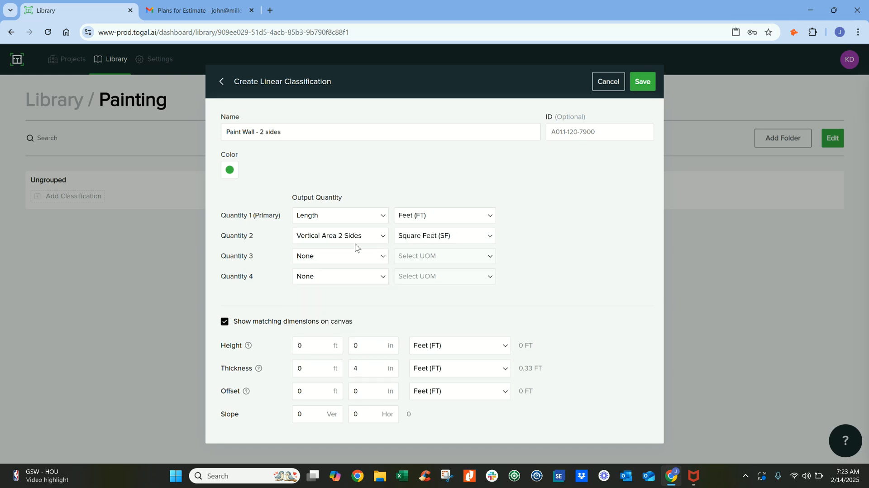
pyautogui.click(349, 245)
pyautogui.click(335, 291)
pyautogui.click(340, 256)
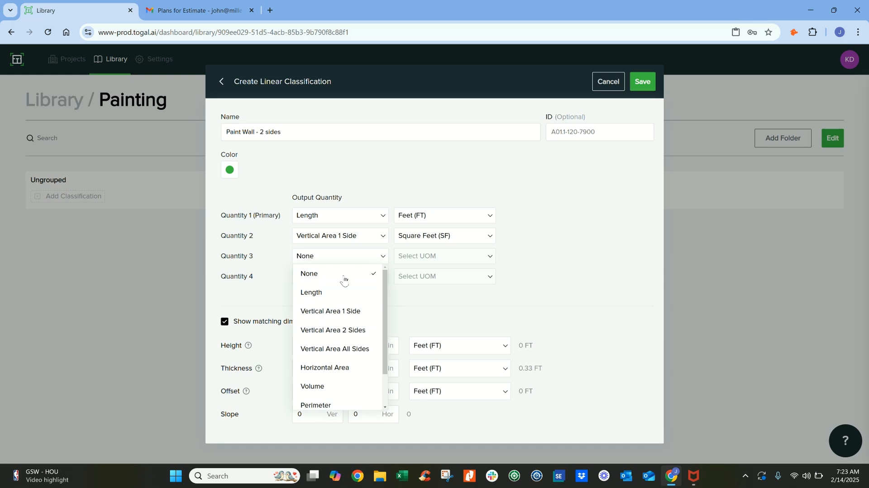
pyautogui.click(340, 318)
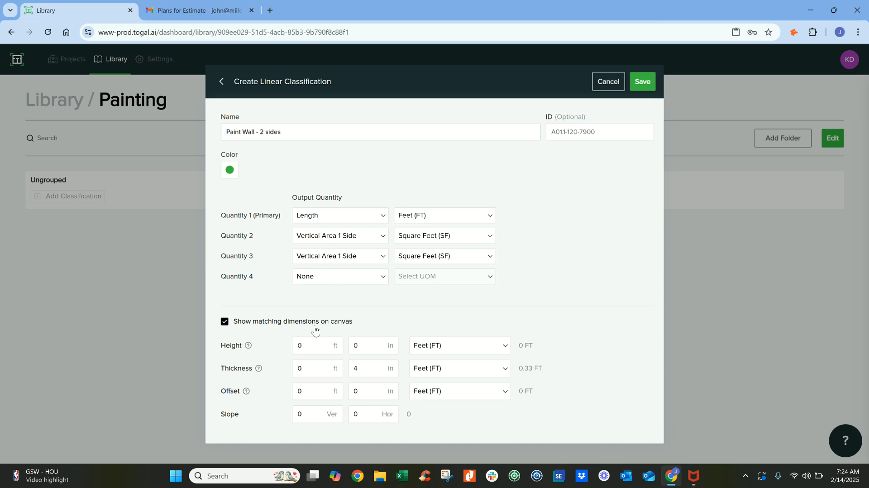
pyautogui.write('10')
pyautogui.click(643, 82)
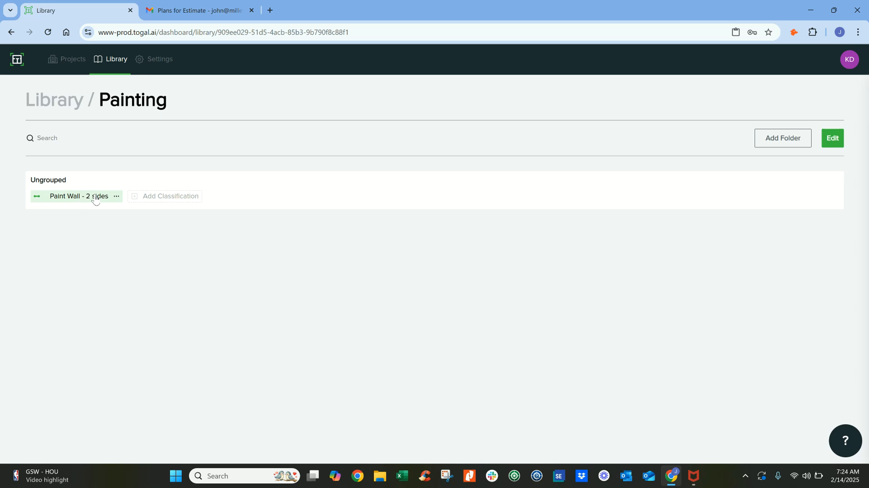
# - Return to the FireStation project and open the A-113 Dimensioned Plan - Level 1 drawing
pyautogui.click(78, 66)
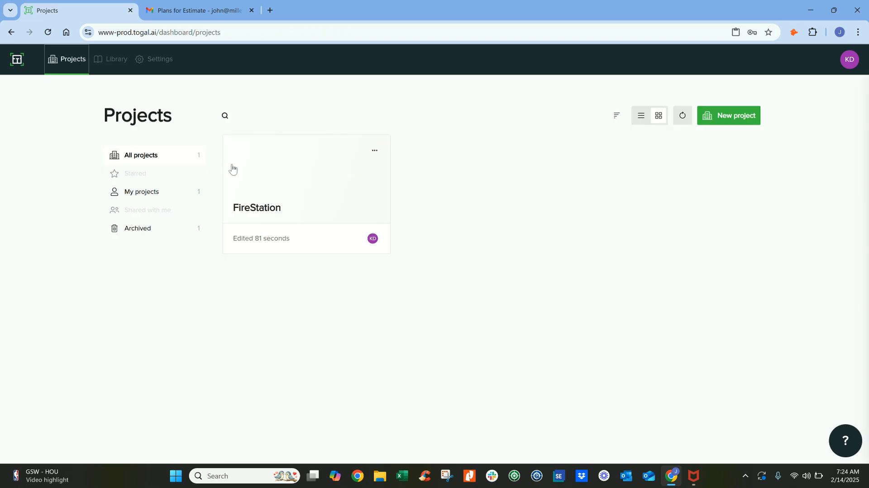
pyautogui.click(277, 209)
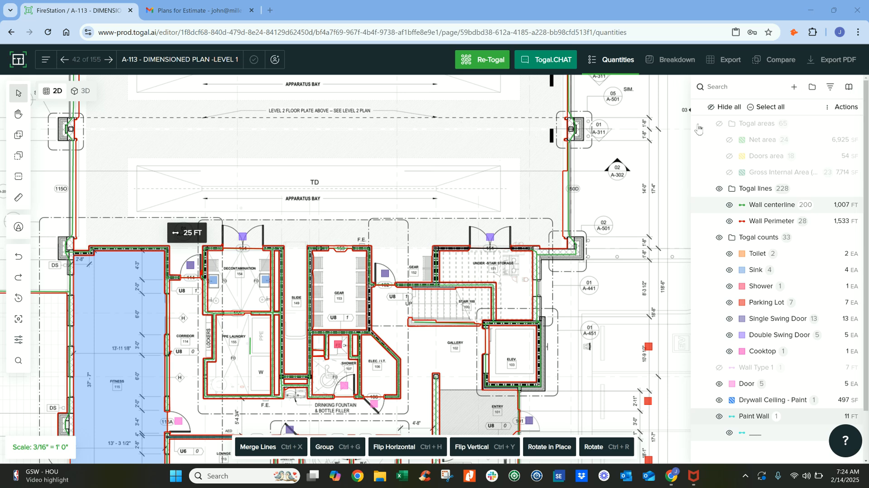
pyautogui.rightClick(466, 250)
pyautogui.click(514, 290)
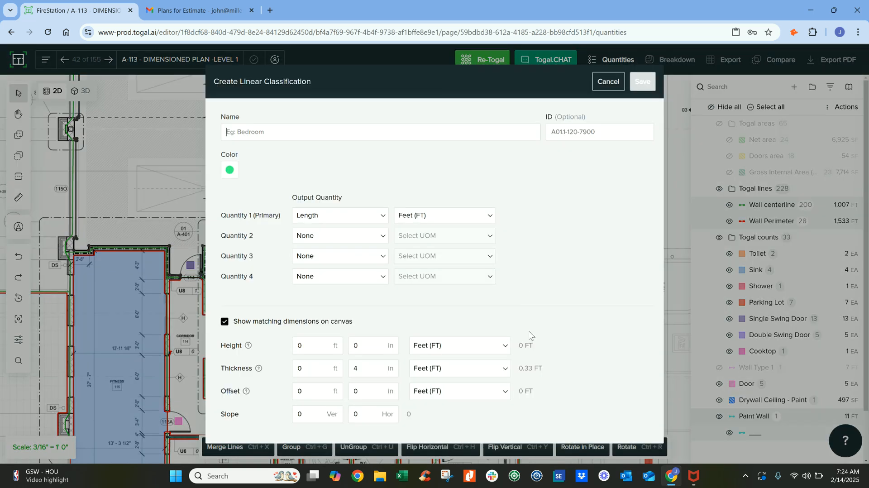
pyautogui.click(608, 81)
# - Reassign the selected wall lines around the apparatus bay to the ungrouped Paint Wall classification
pyautogui.rightClick(503, 252)
pyautogui.moveTo(572, 285)
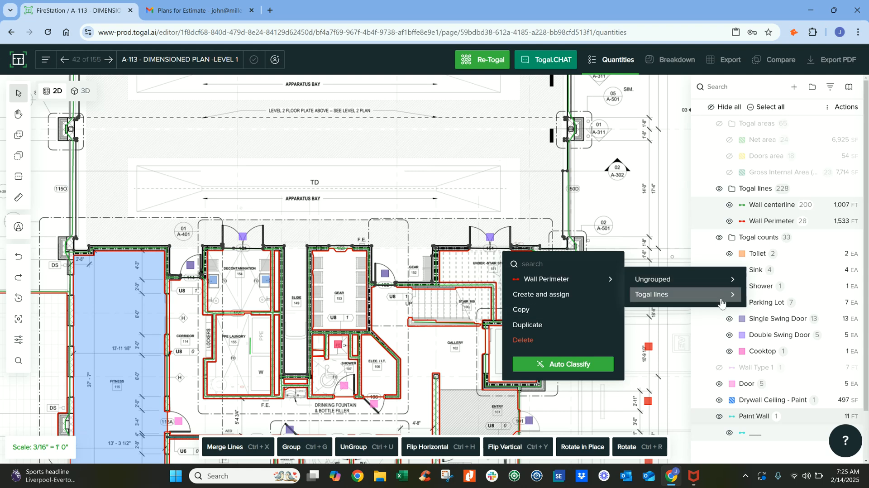
pyautogui.moveTo(720, 283)
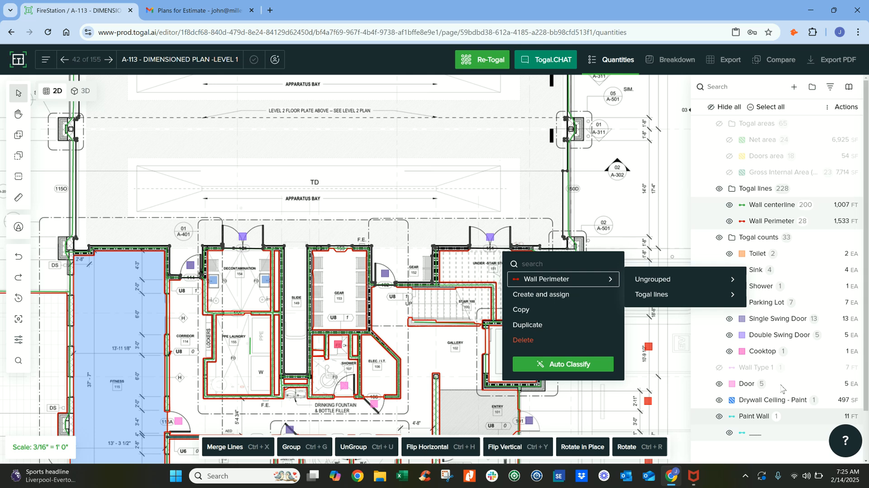
pyautogui.moveTo(633, 285)
pyautogui.click(556, 294)
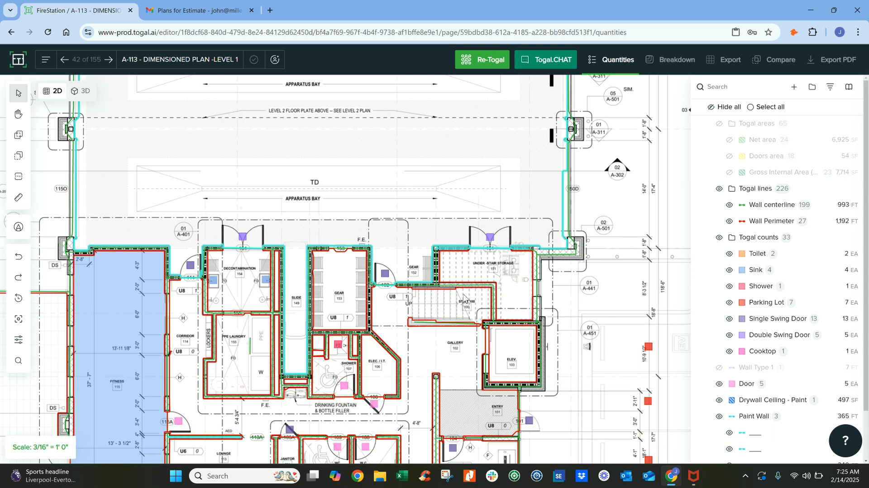
# - Examine the Paint Wall lines around the apparatus bay and their individual entries in the quantities list
pyautogui.scroll(-2, 398, 257)
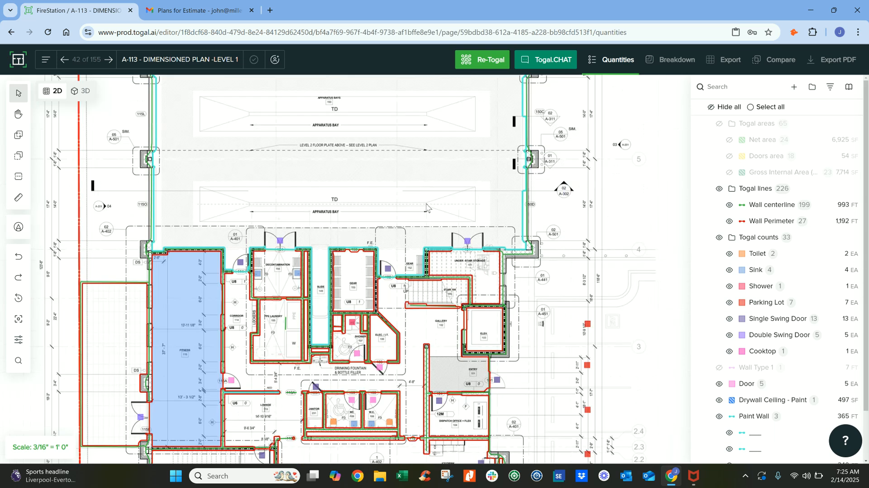
pyautogui.scroll(2, 469, 230)
pyautogui.scroll(-2, 430, 208)
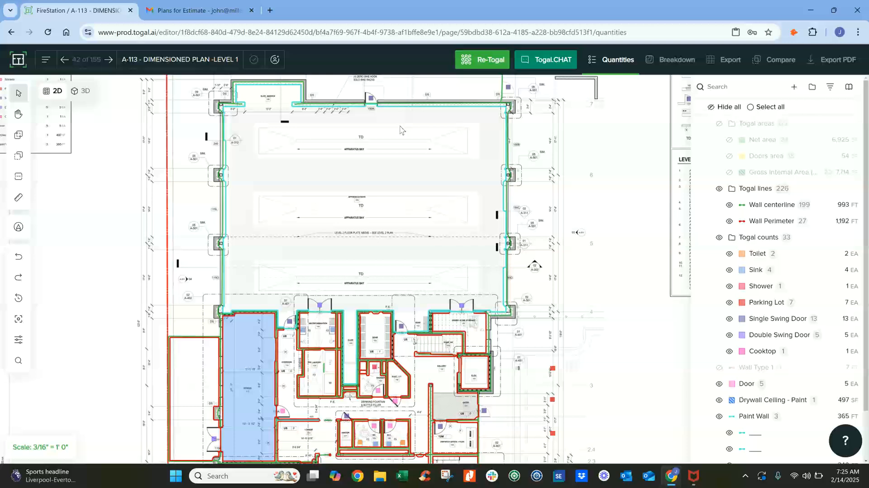
pyautogui.click(769, 413)
pyautogui.scroll(-1, 796, 416)
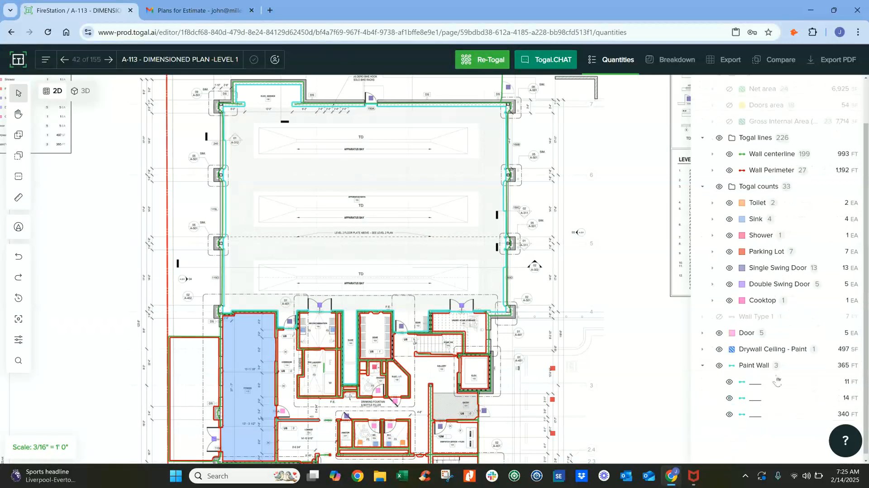
pyautogui.scroll(1, 751, 369)
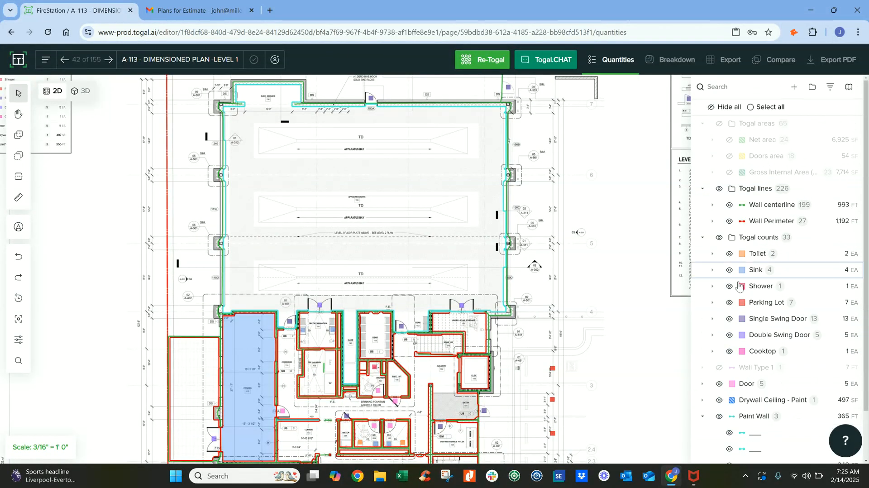
pyautogui.scroll(-1, 398, 294)
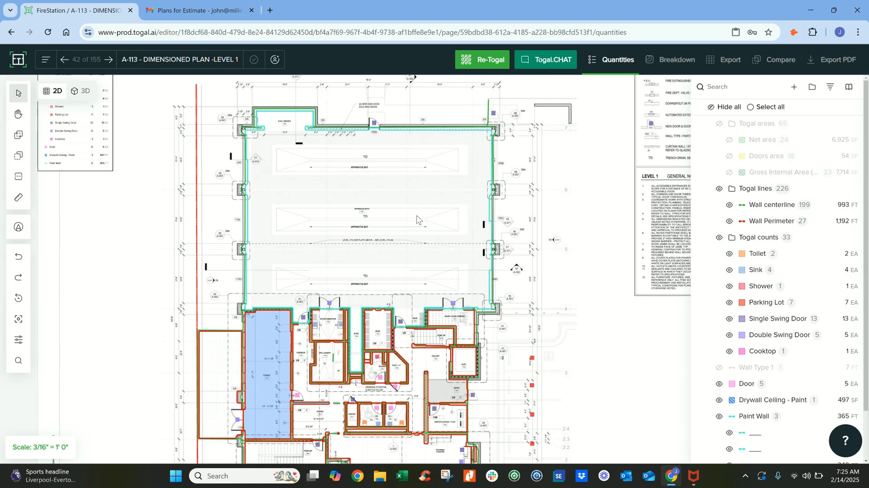
pyautogui.moveTo(404, 205); pyautogui.dragTo(450, 208, button='middle')
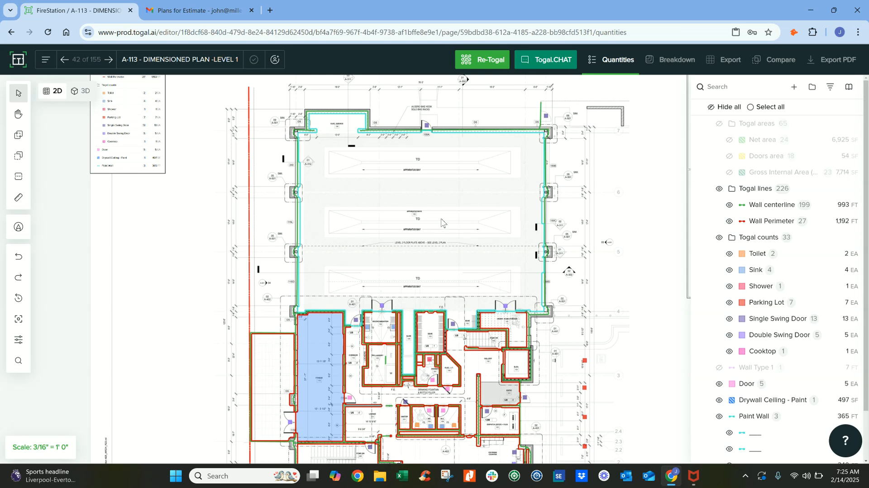
pyautogui.moveTo(386, 208); pyautogui.dragTo(366, 200, button='middle')
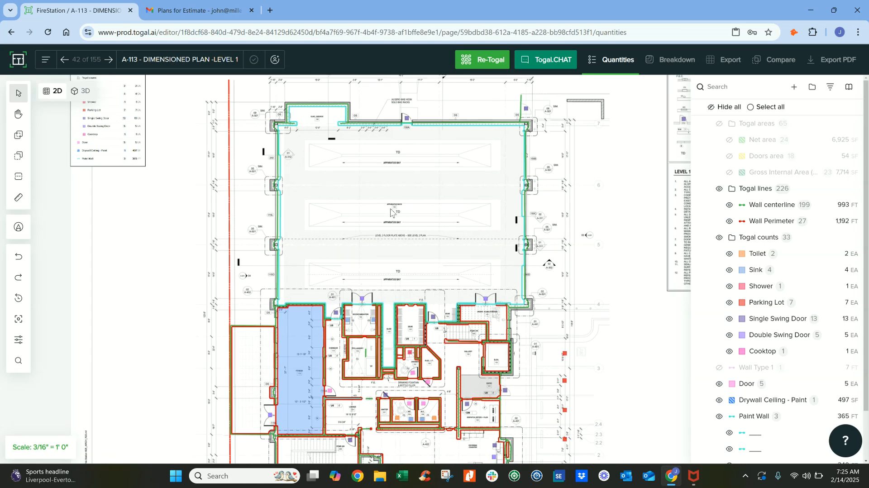